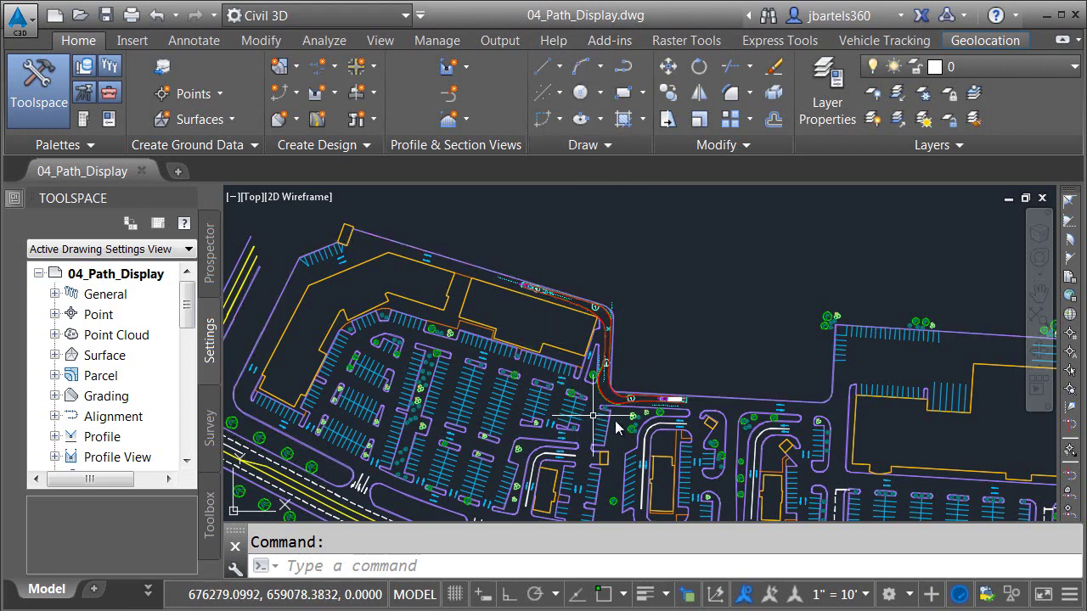
# Zoom and pan onto the swept path's drive curve and bring up the Vehicle Tracking tools
pyautogui.scroll(3, 566, 357)
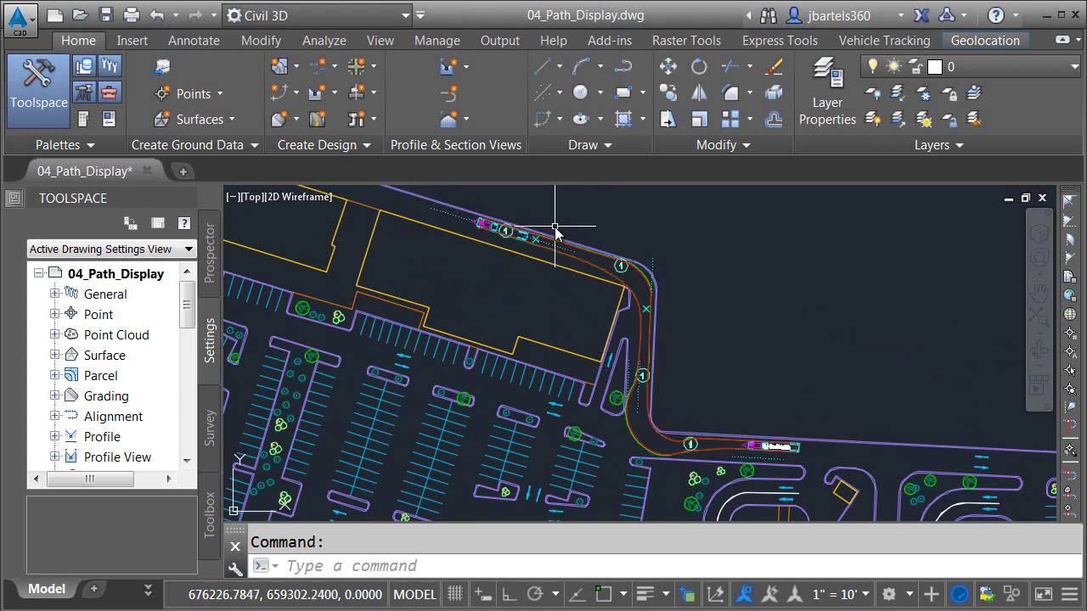
pyautogui.scroll(5, 685, 484)
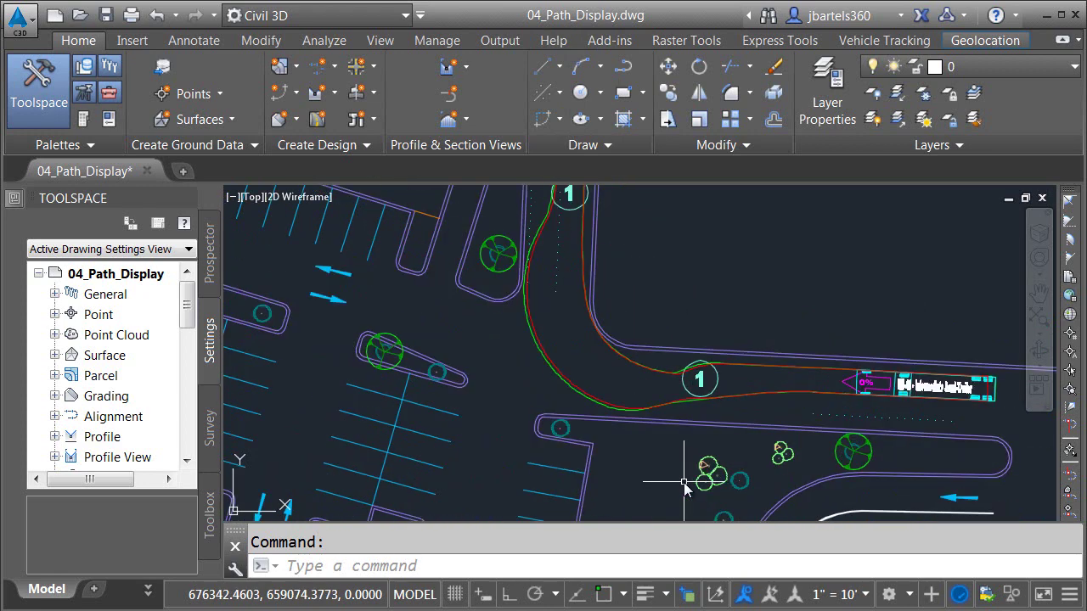
pyautogui.moveTo(685, 484); pyautogui.dragTo(732, 521, button='middle')
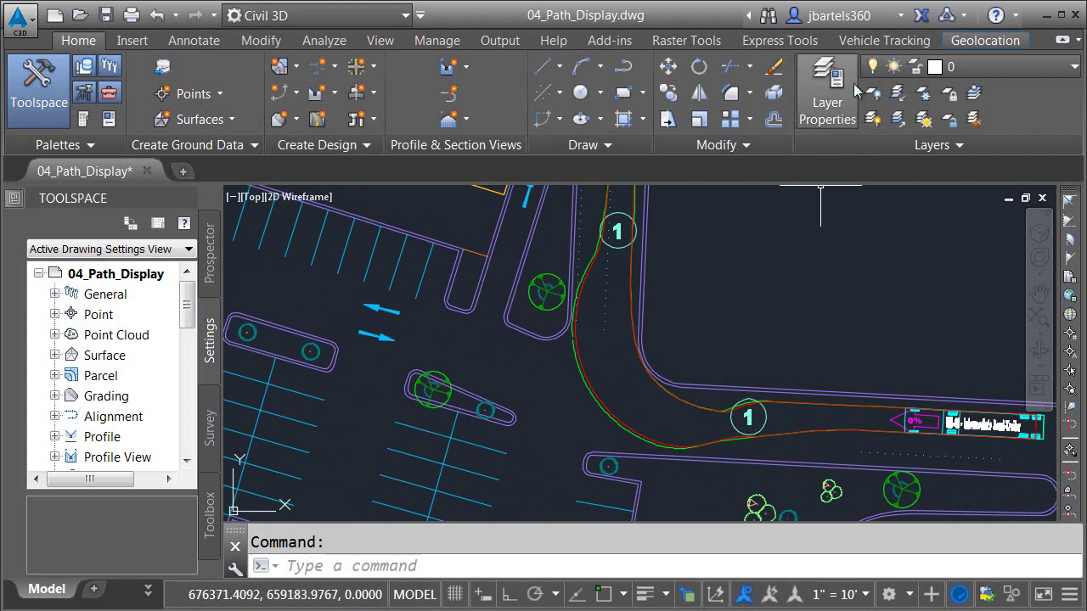
pyautogui.click(868, 44)
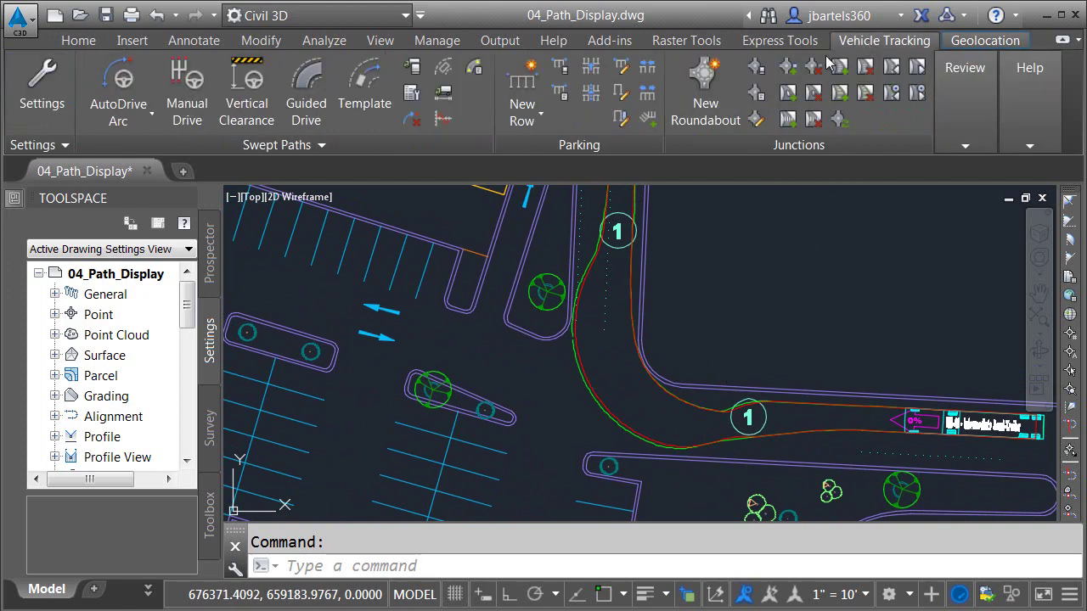
# Review the Body and Chassis Outline pages without changes and finish, not saving as defaults
pyautogui.click(408, 98)
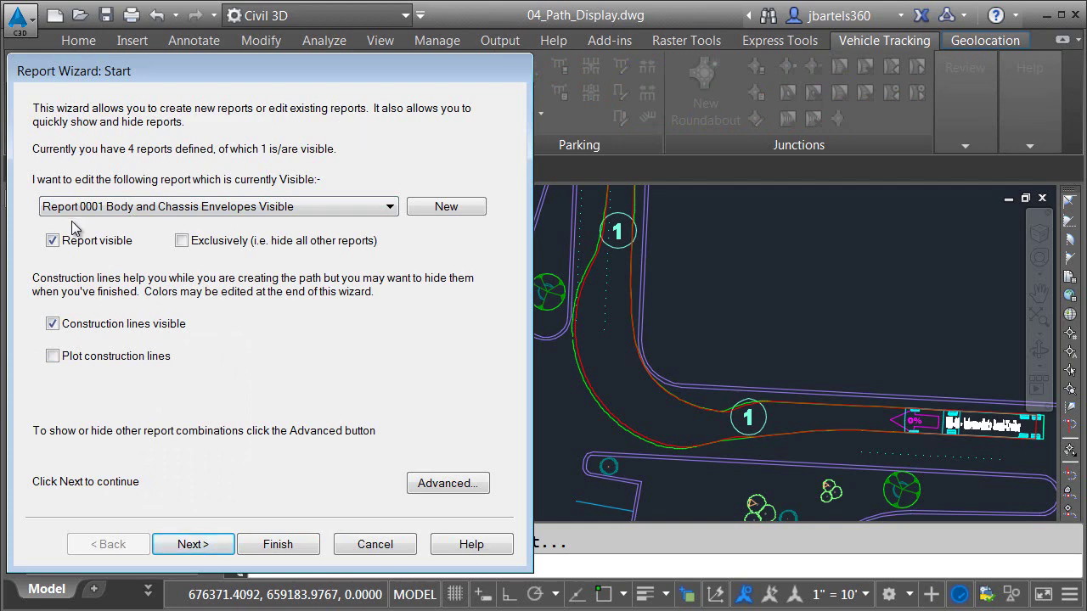
pyautogui.click(202, 546)
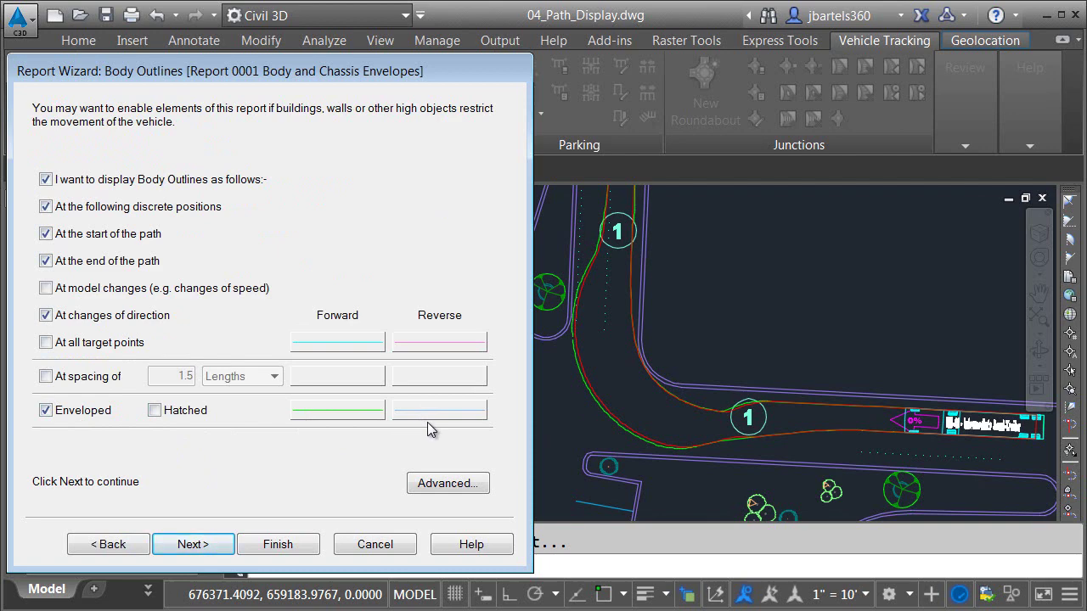
pyautogui.click(196, 544)
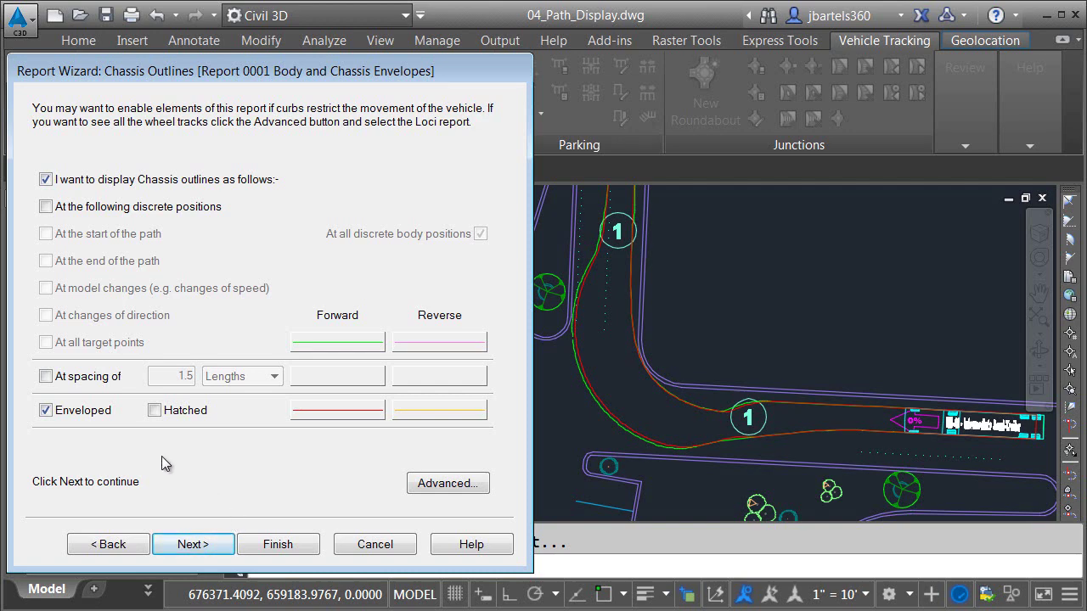
pyautogui.click(319, 414)
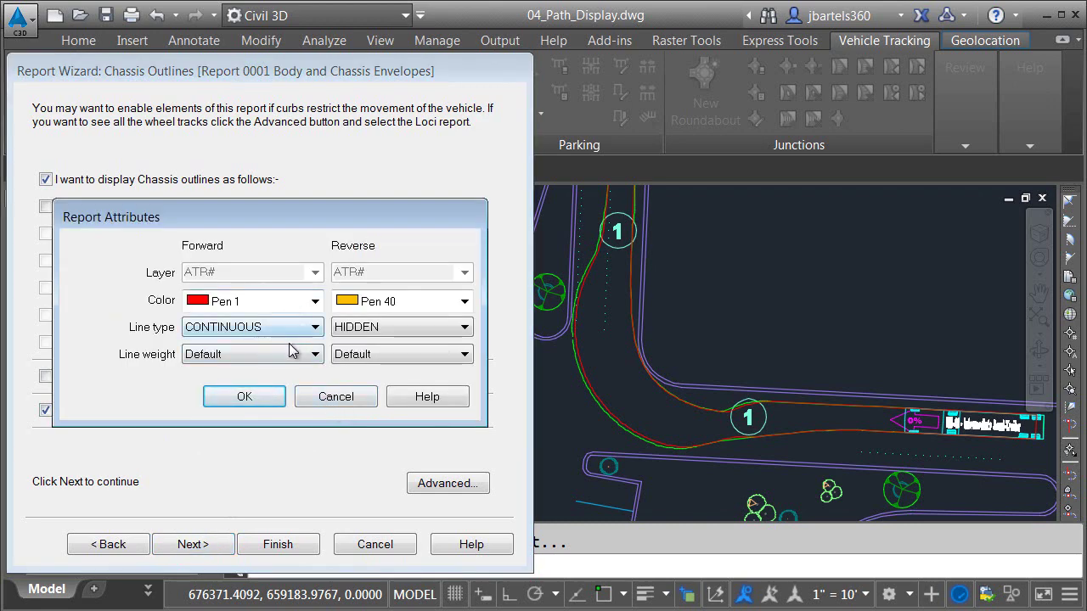
pyautogui.click(327, 395)
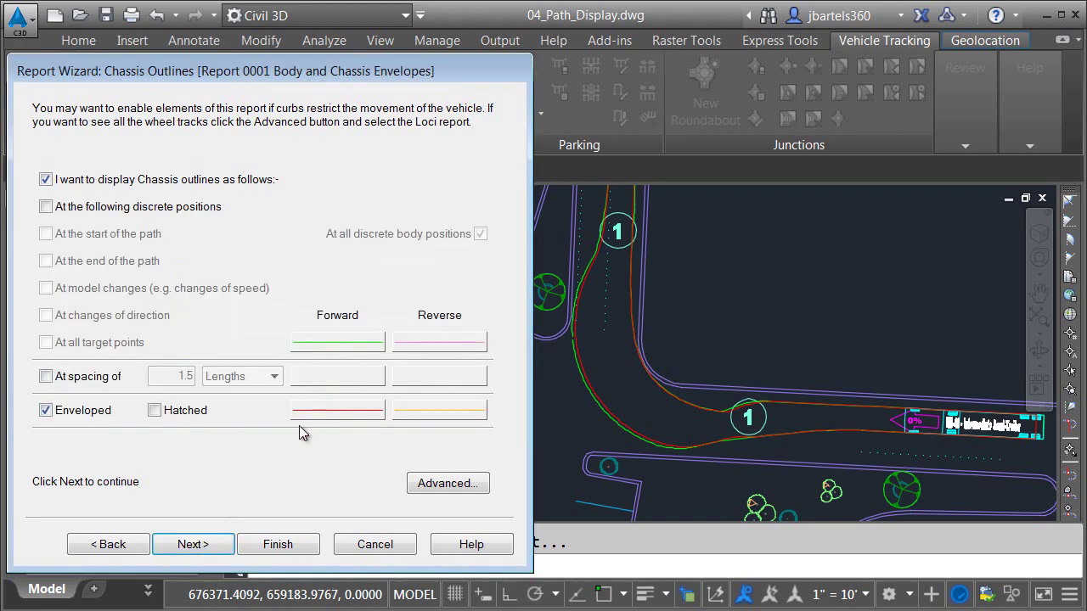
pyautogui.click(271, 546)
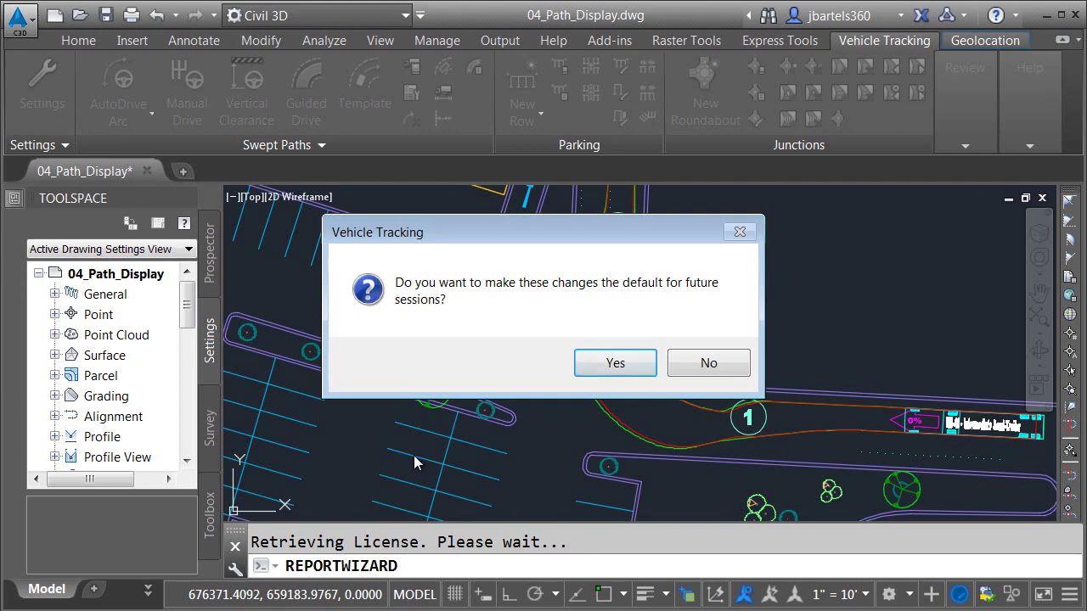
pyautogui.click(688, 367)
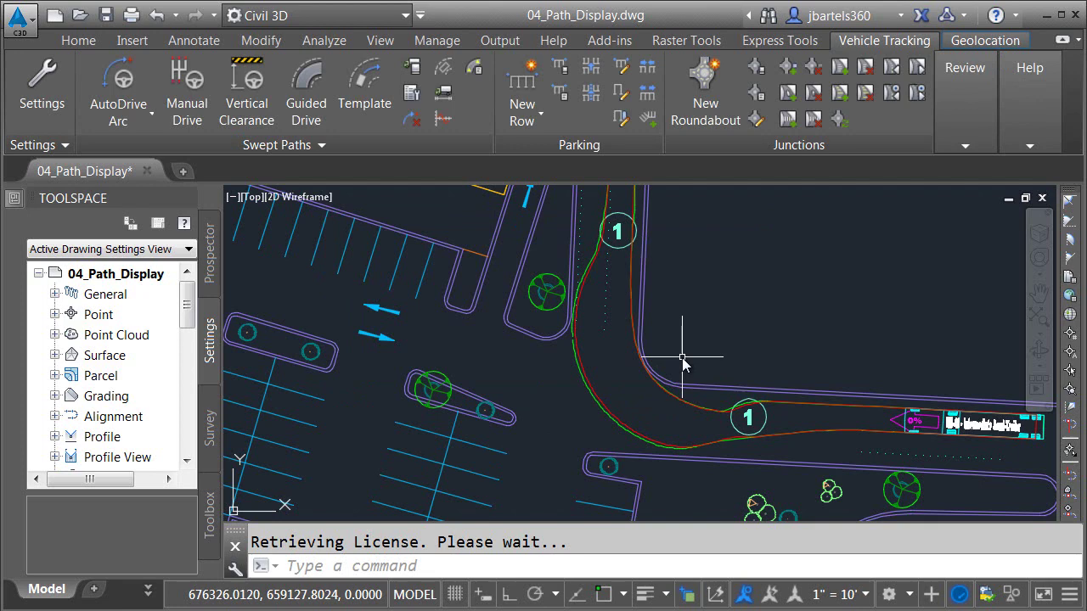
# Select the swept vehicle path and reopen its Report Wizard
pyautogui.moveTo(613, 421)
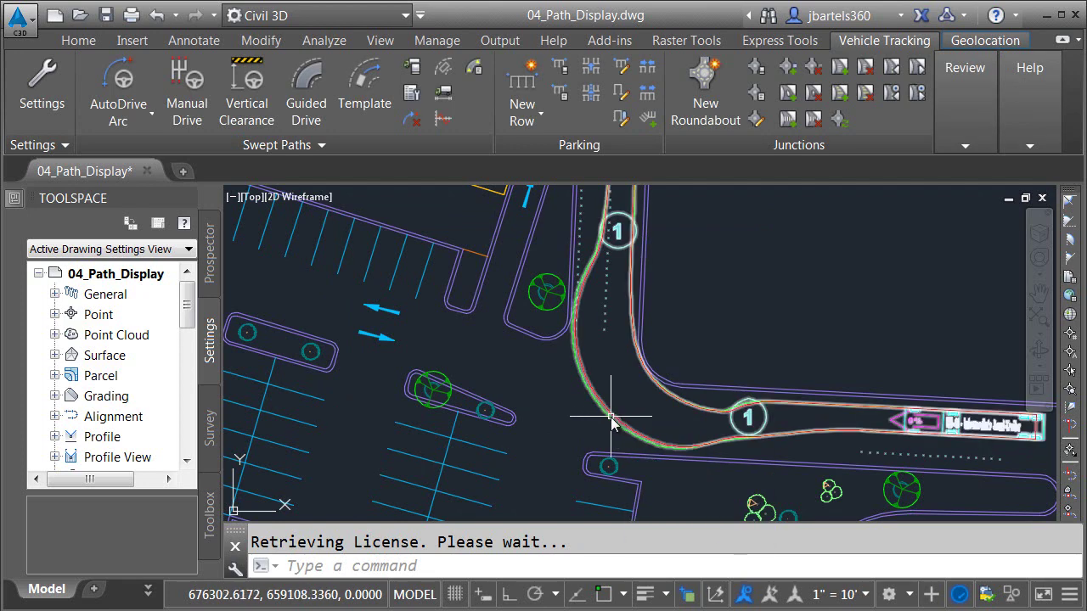
pyautogui.click(612, 418)
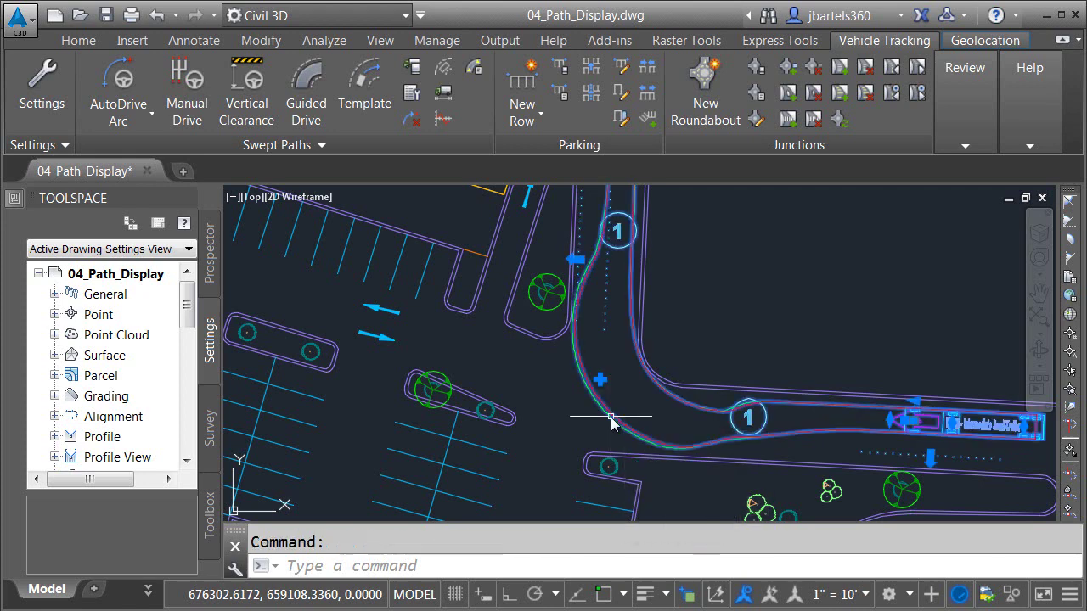
pyautogui.click(411, 92)
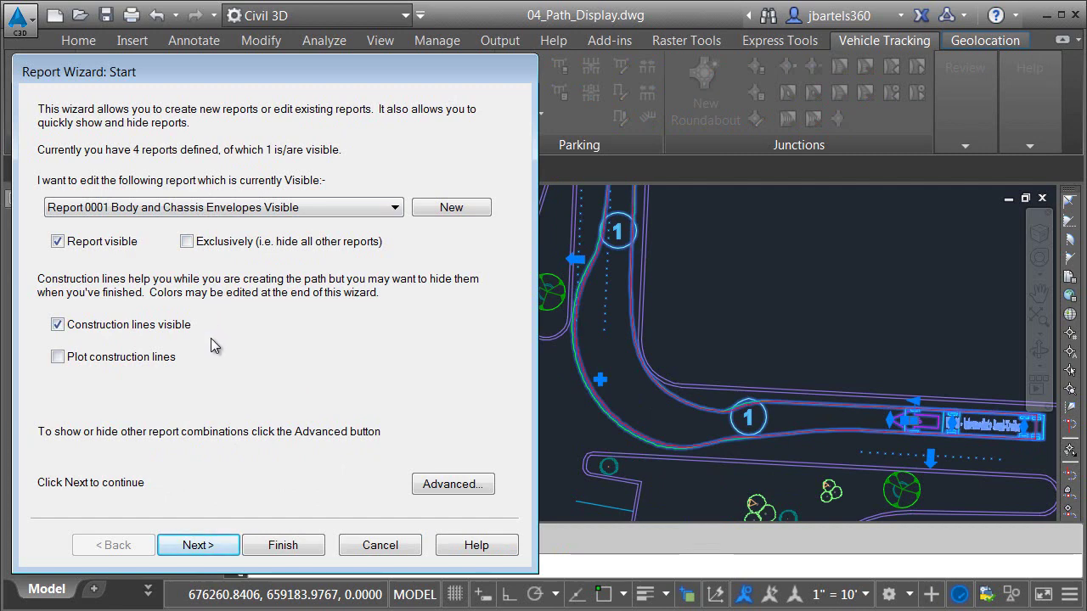
# Set the forward body envelope line colour to Pen 7
pyautogui.click(202, 546)
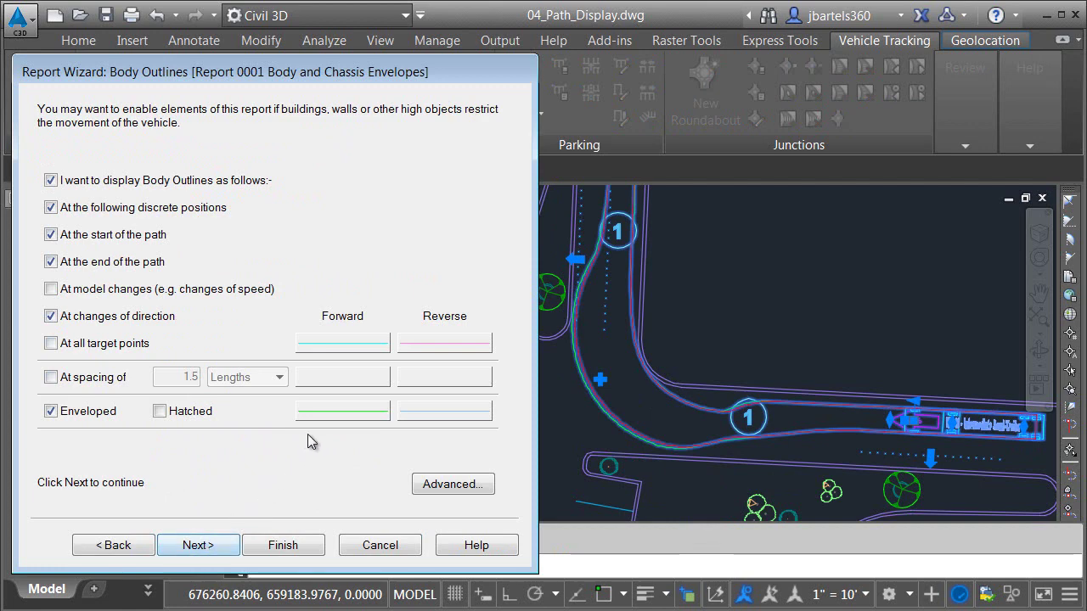
pyautogui.click(330, 409)
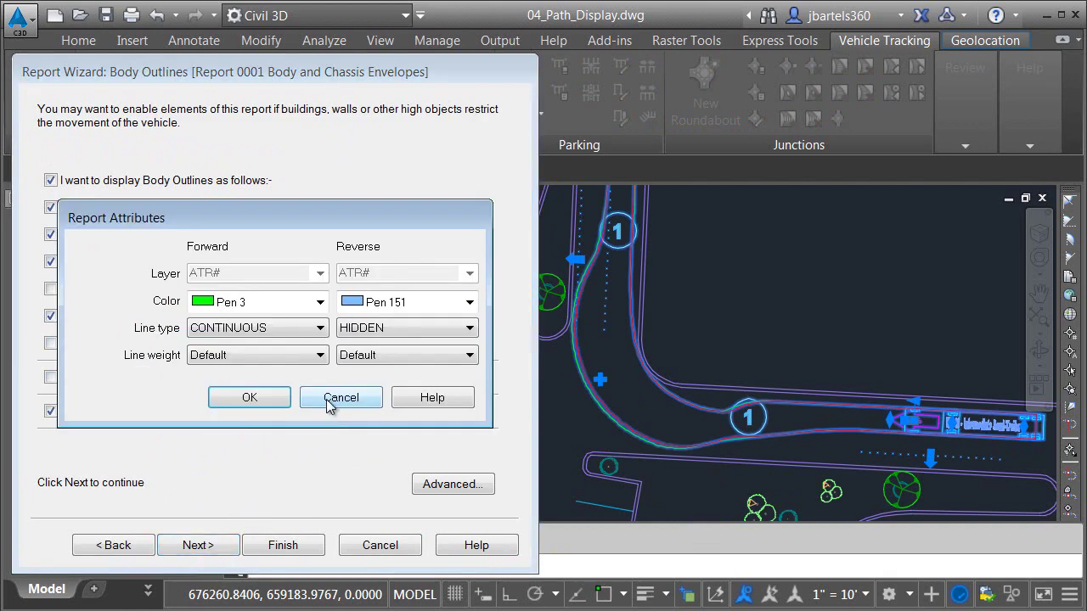
pyautogui.click(320, 303)
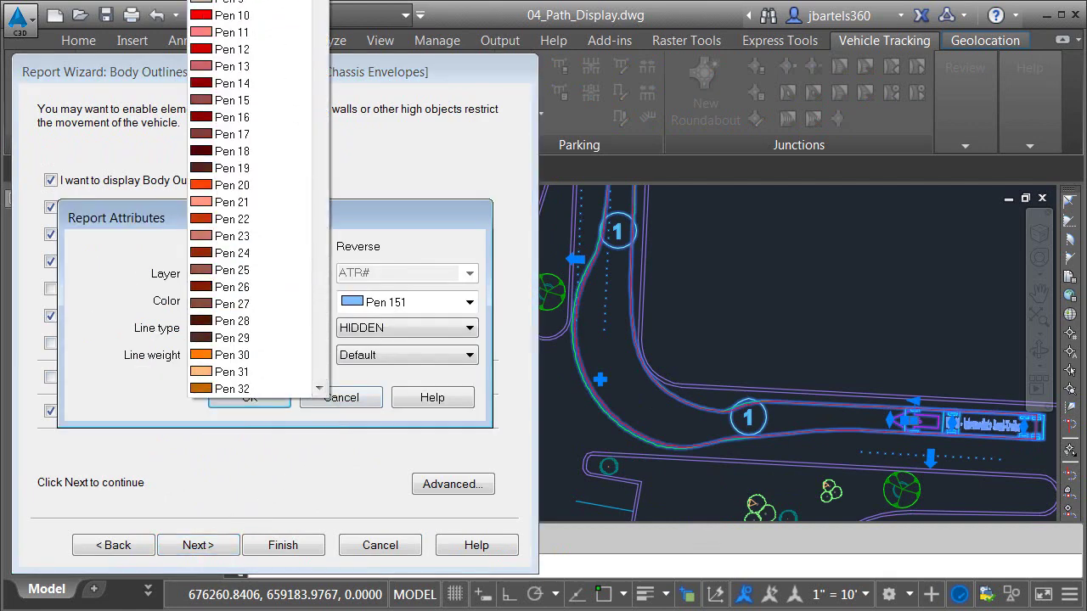
pyautogui.click(232, 2)
pyautogui.click(249, 399)
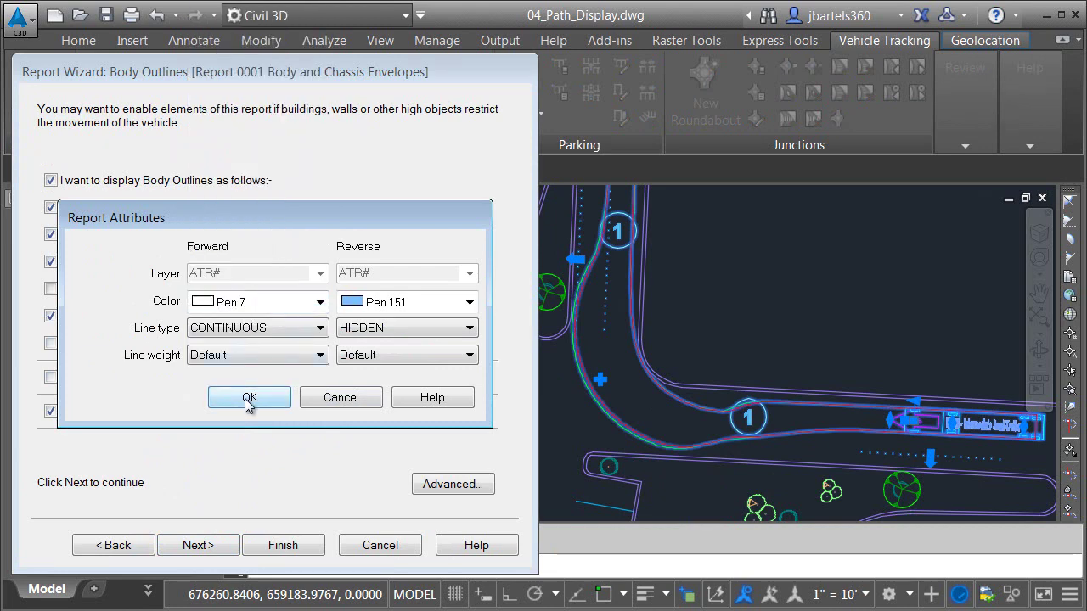
# Set the forward chassis envelope line to Pen 2 colour with DASHED line type
pyautogui.click(219, 546)
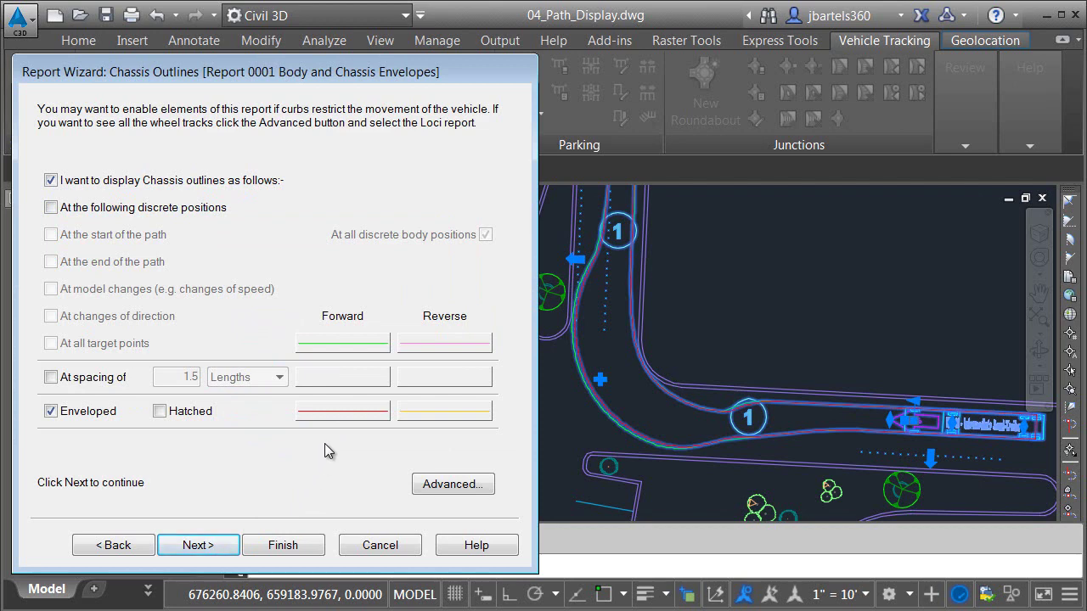
pyautogui.click(336, 411)
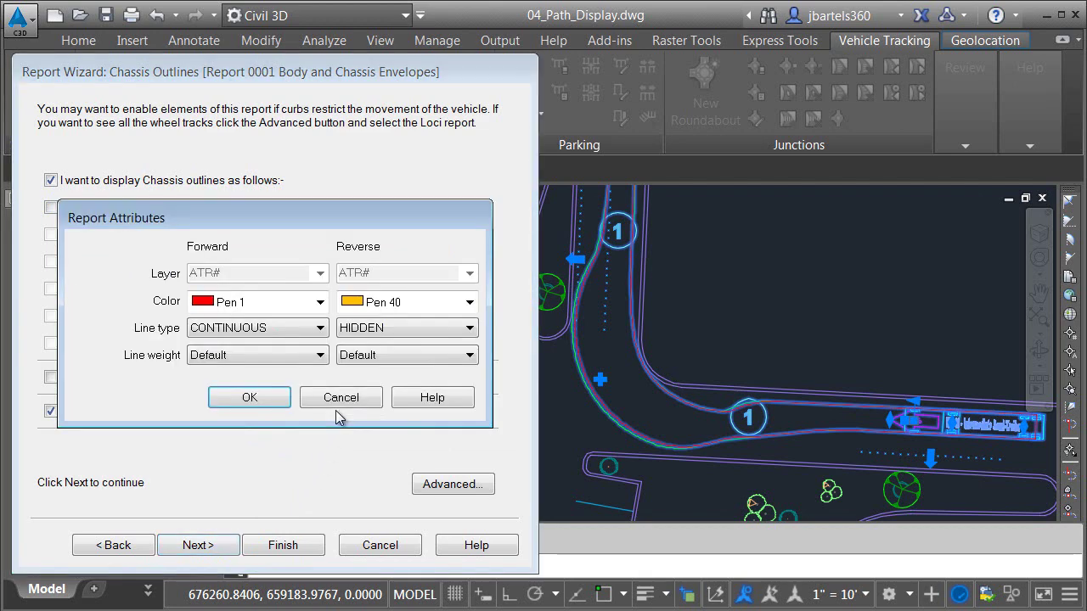
pyautogui.click(320, 301)
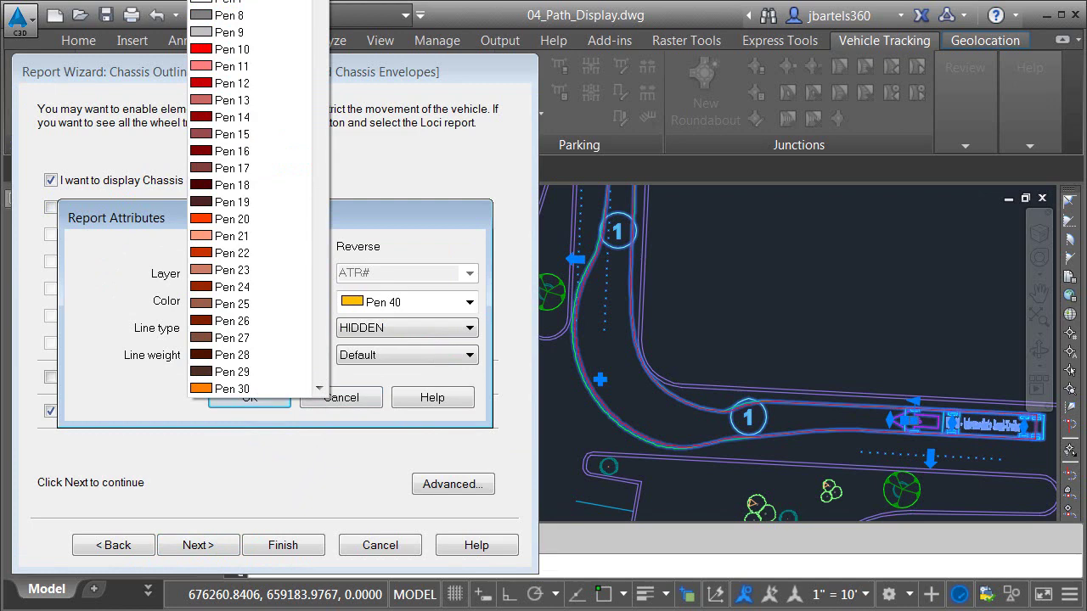
pyautogui.click(233, 5)
pyautogui.click(242, 329)
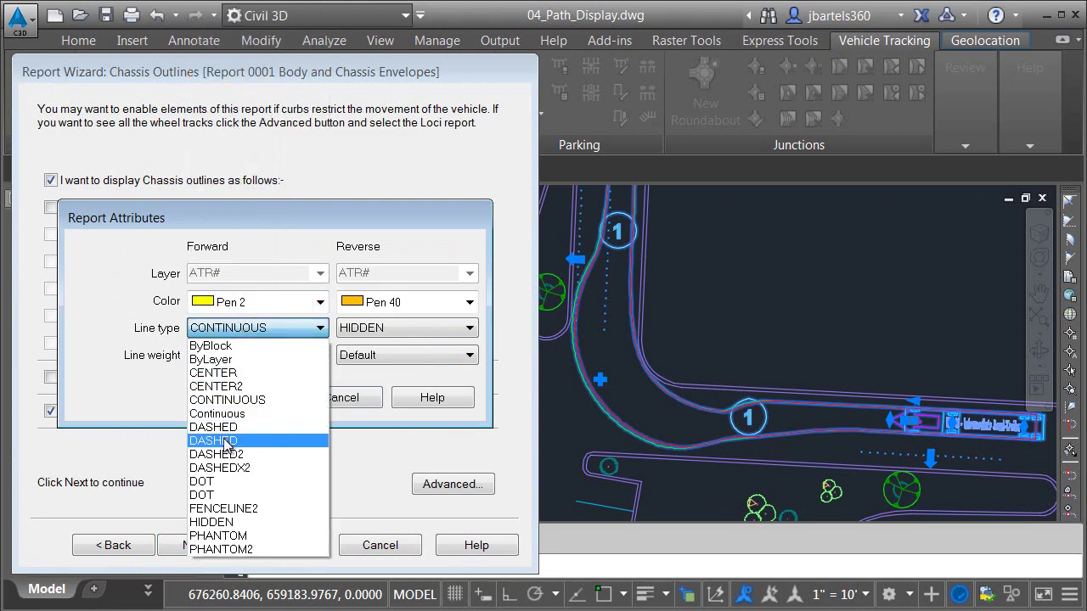
pyautogui.click(226, 441)
pyautogui.click(244, 398)
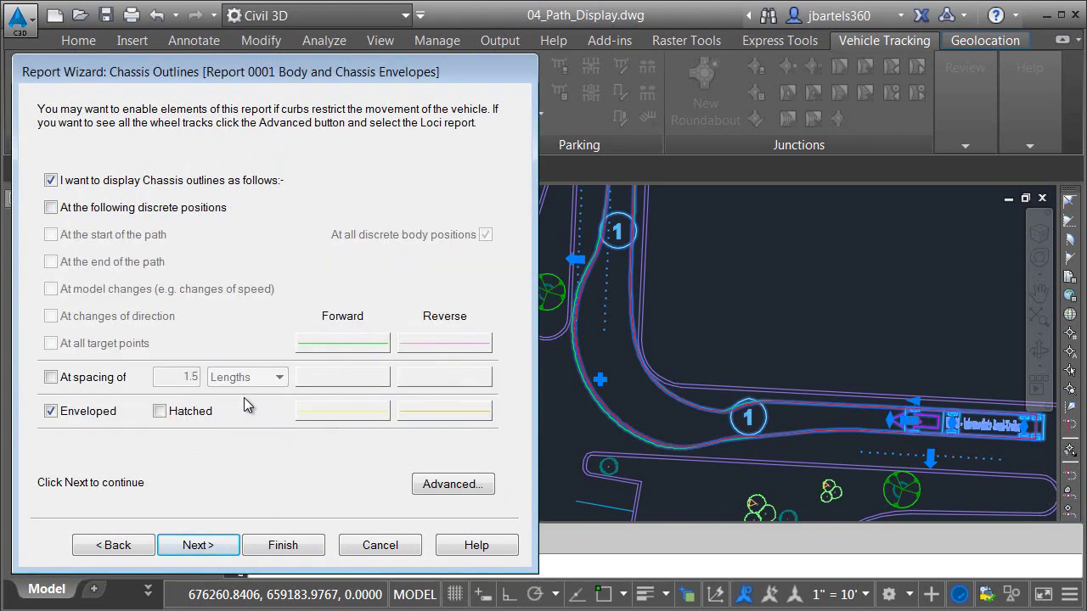
# Skip the sightlines, symbols, annotation, profile and steering graph pages and finish the wizard
pyautogui.click(195, 545)
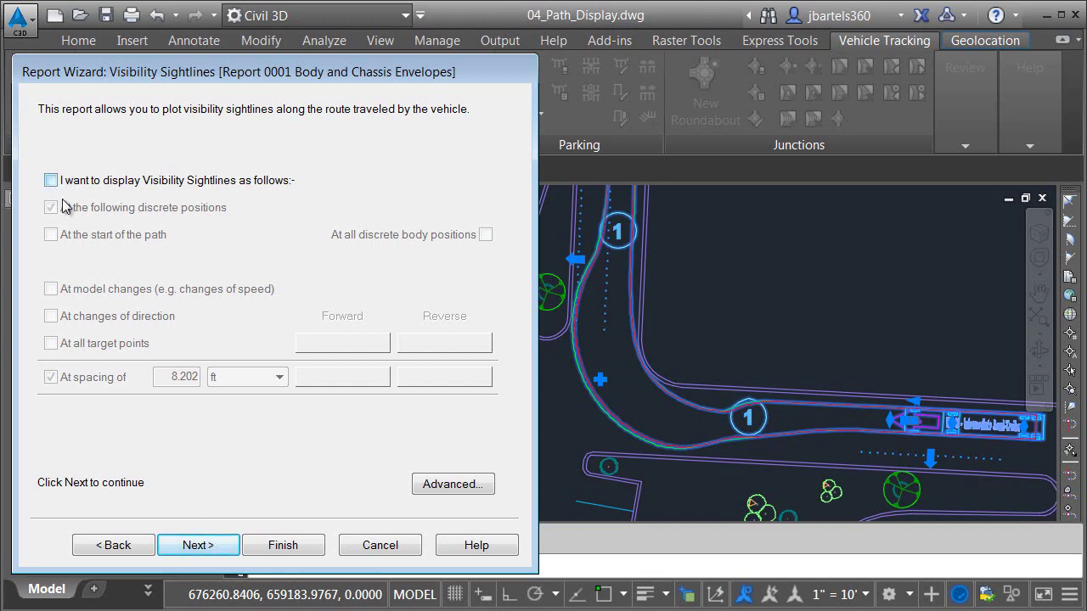
pyautogui.click(196, 545)
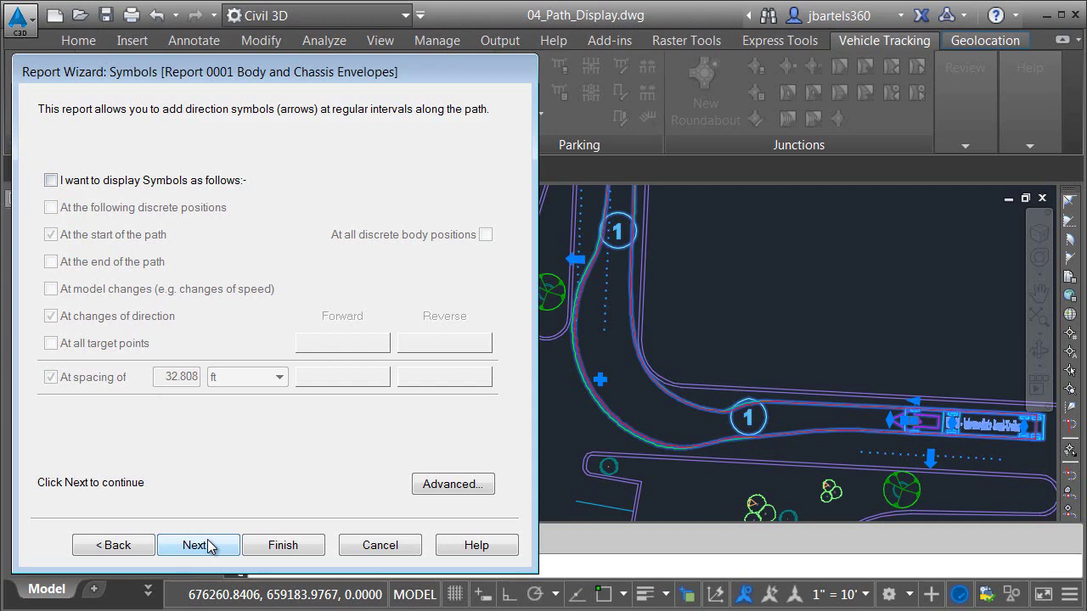
pyautogui.click(195, 545)
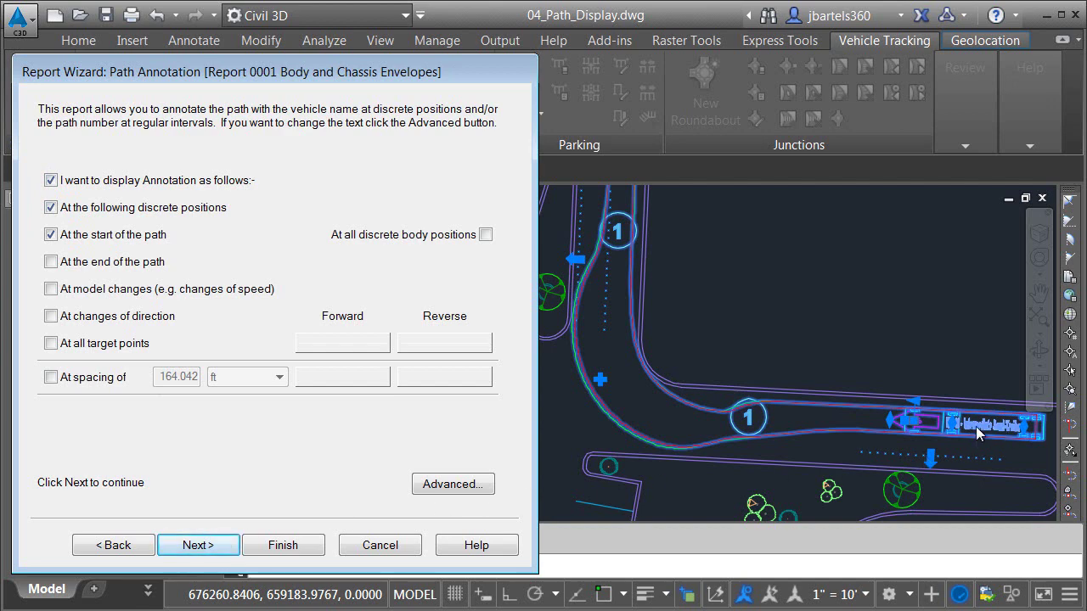
pyautogui.click(219, 547)
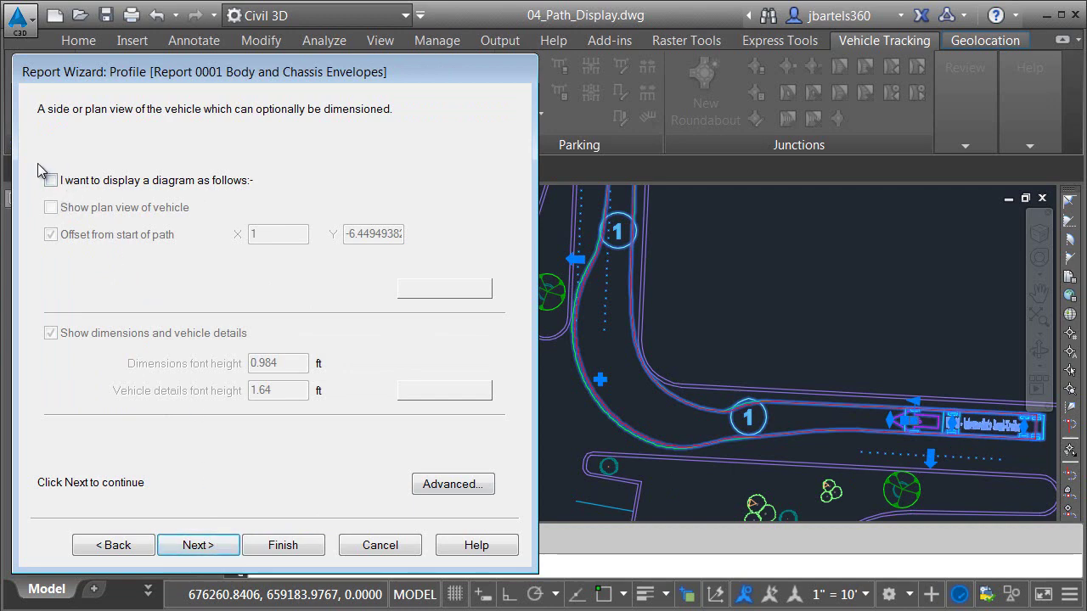
pyautogui.click(211, 546)
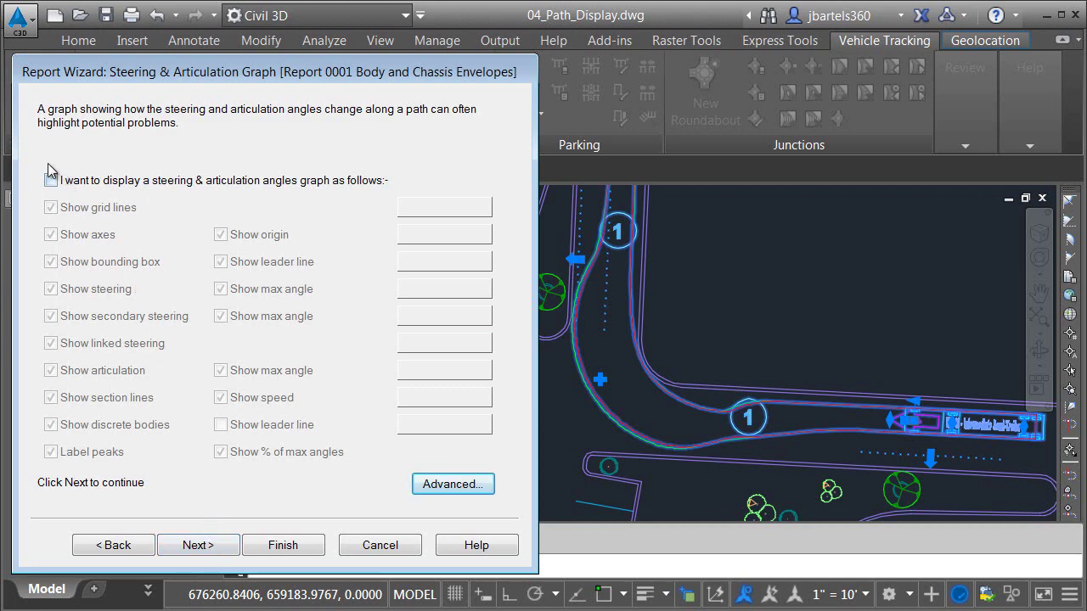
pyautogui.click(196, 546)
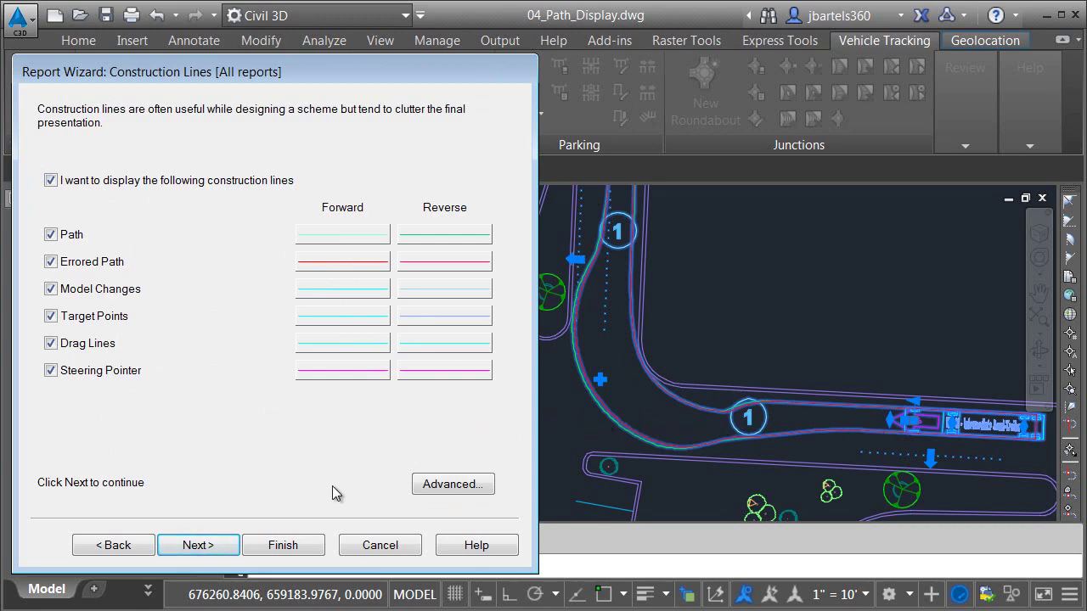
pyautogui.click(282, 545)
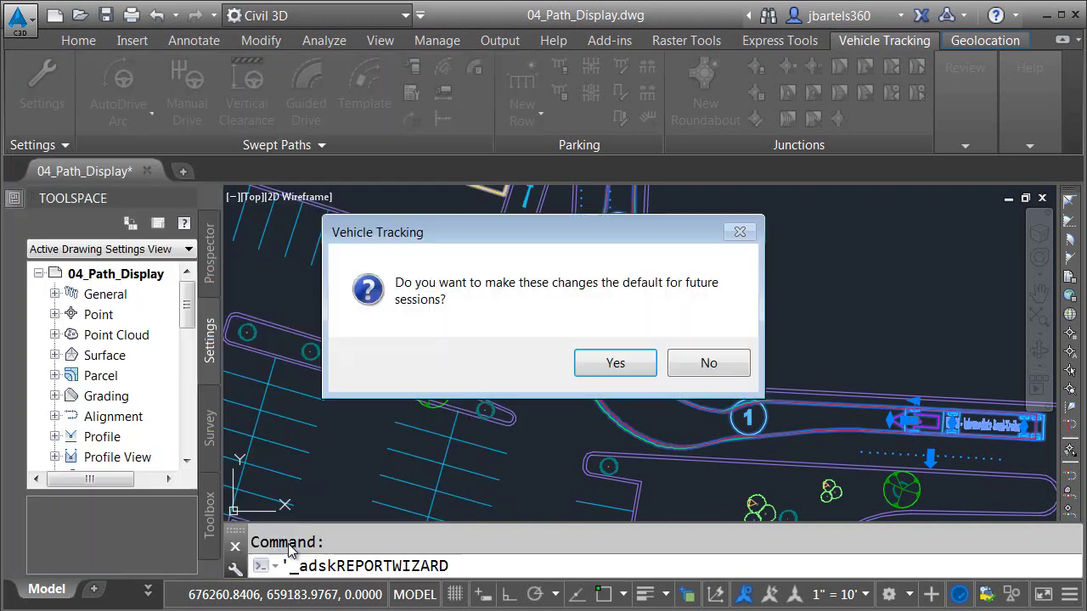
# Keep the report changes for this drawing only and pan toward the empty lot area
pyautogui.click(703, 366)
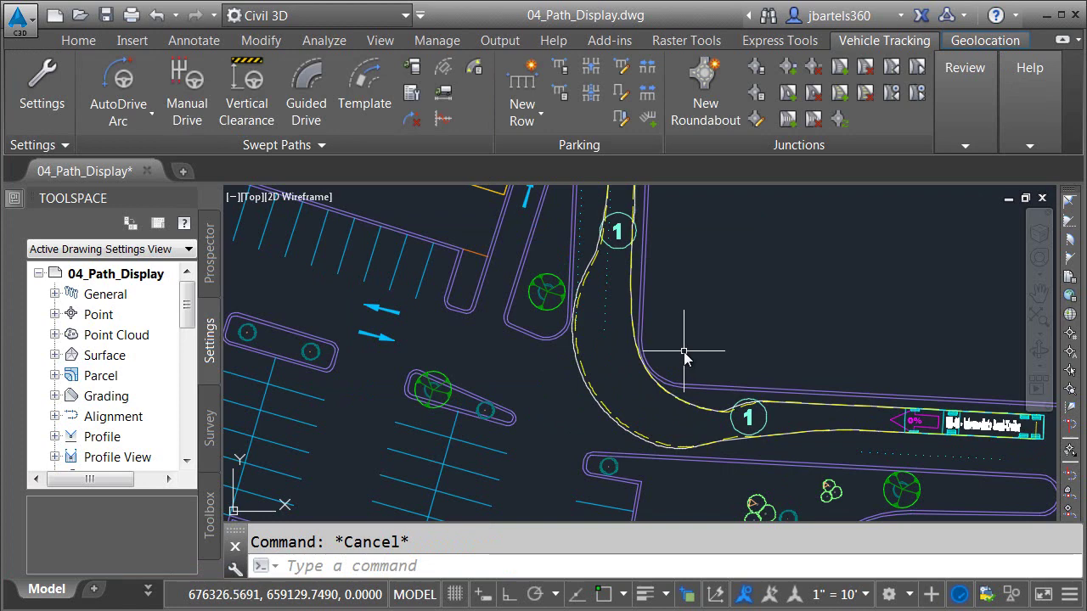
pyautogui.scroll(-3, 738, 301)
pyautogui.scroll(1, 675, 312)
pyautogui.moveTo(675, 313); pyautogui.dragTo(561, 342, button='middle')
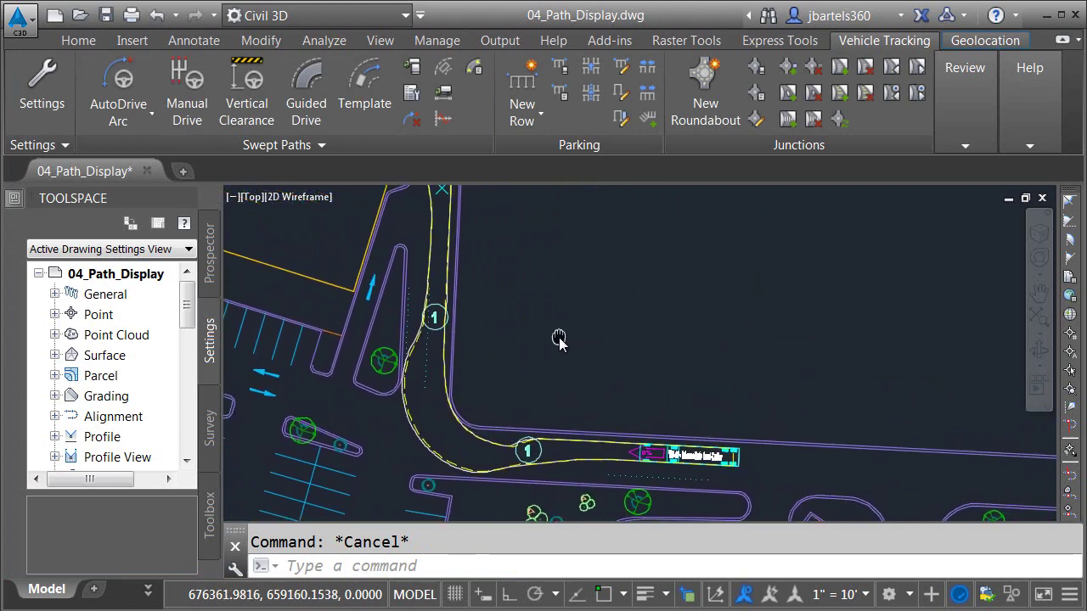
# Start an AutoDrive Arc path with the WB-40 semi-trailer placed past the road bend
pyautogui.click(116, 81)
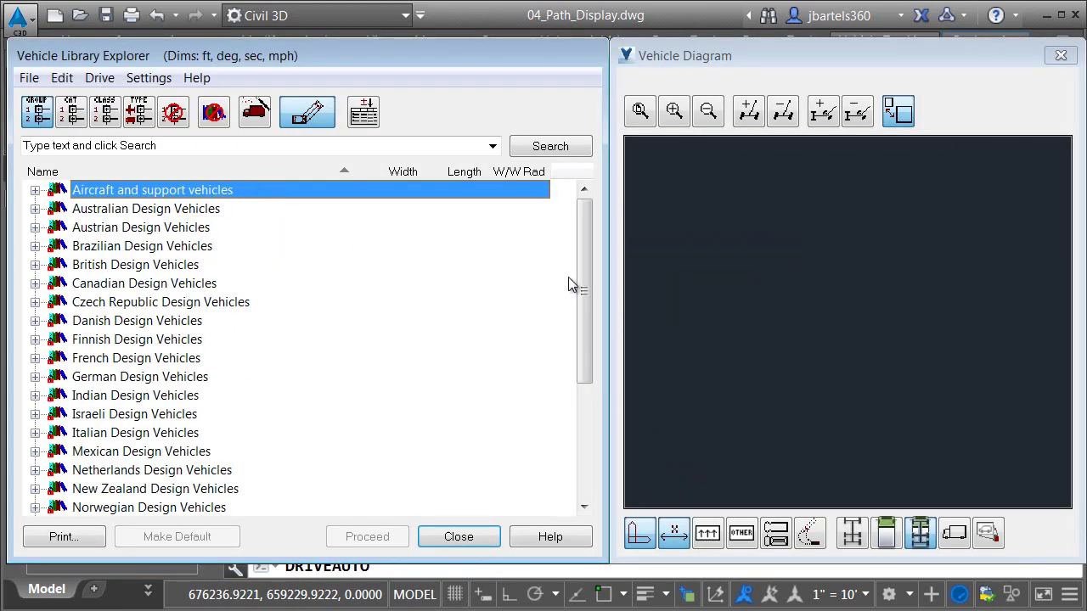
pyautogui.moveTo(586, 287); pyautogui.dragTo(585, 424)
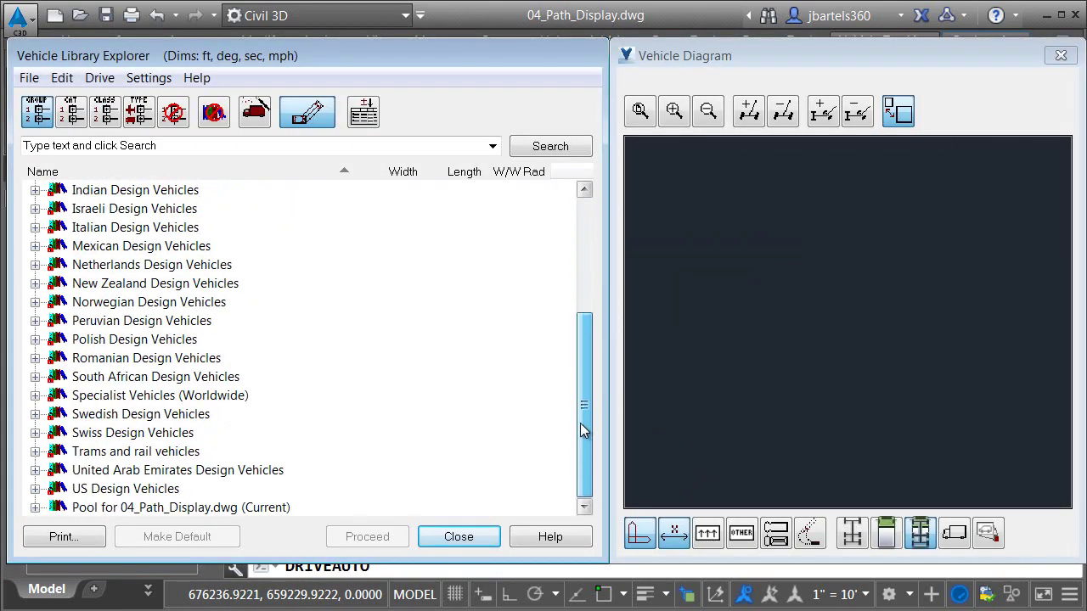
pyautogui.click(34, 507)
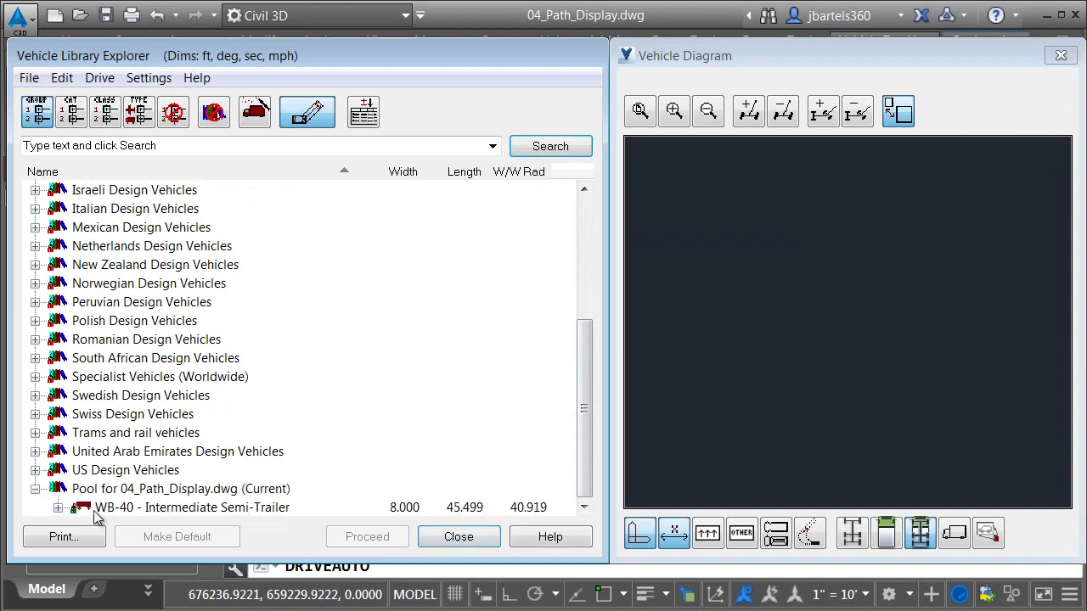
pyautogui.click(166, 507)
pyautogui.doubleClick(167, 507)
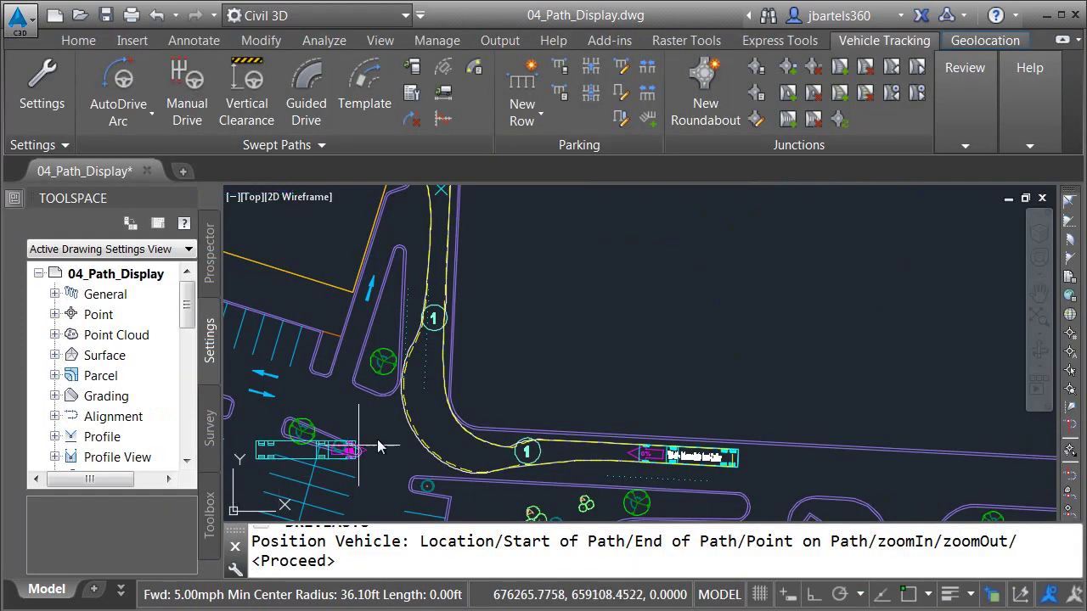
pyautogui.click(575, 386)
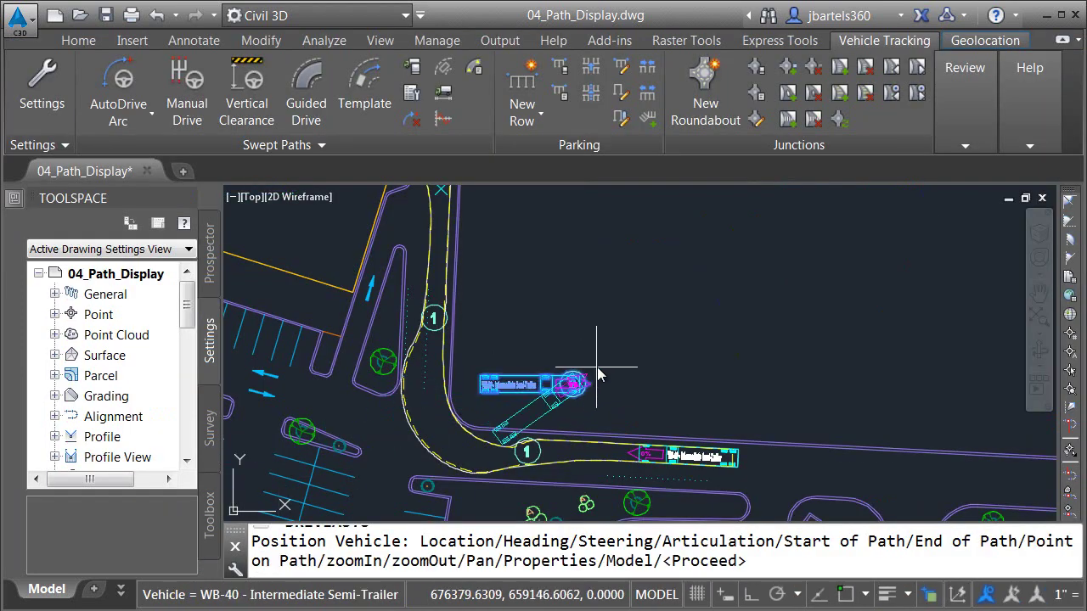
pyautogui.click(599, 366)
# Drive the WB-40 in an arc into the open area, ending at the upper right
pyautogui.click(765, 364)
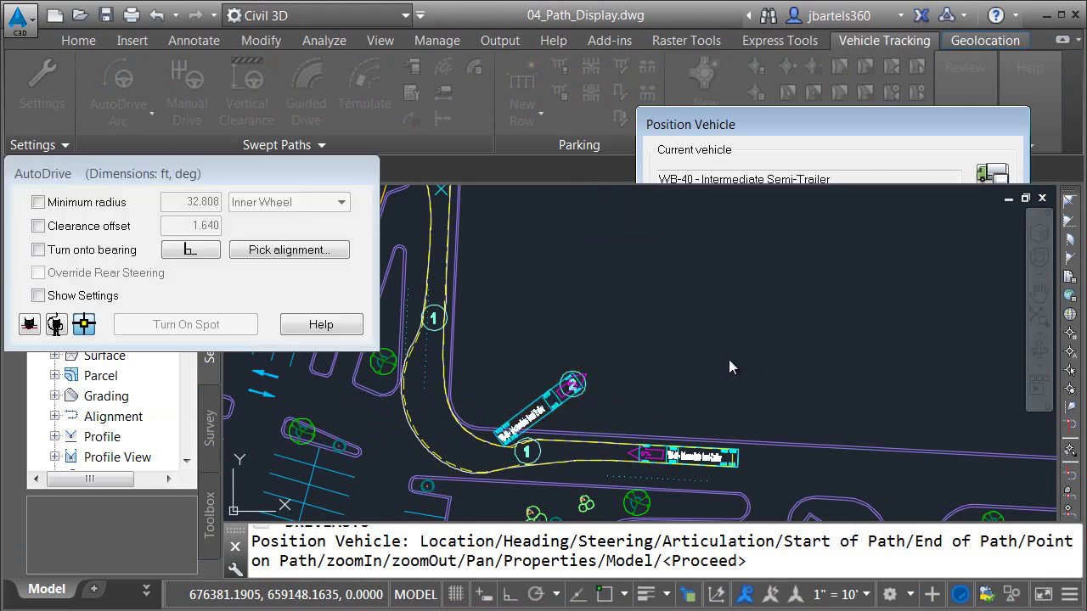
pyautogui.click(917, 399)
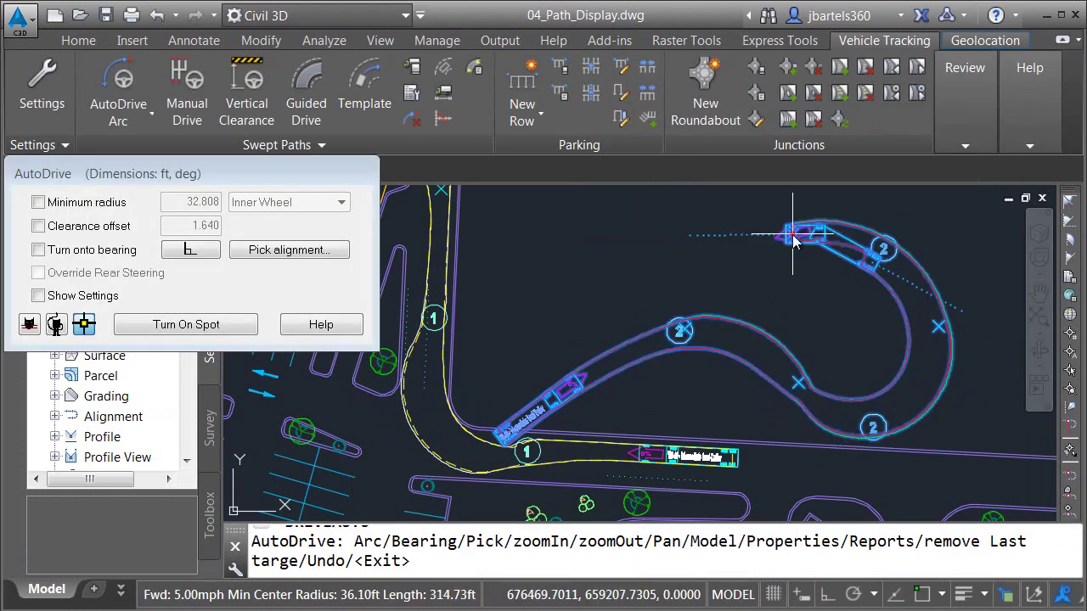
pyautogui.click(786, 240)
pyautogui.press('Return')
pyautogui.press('Escape')
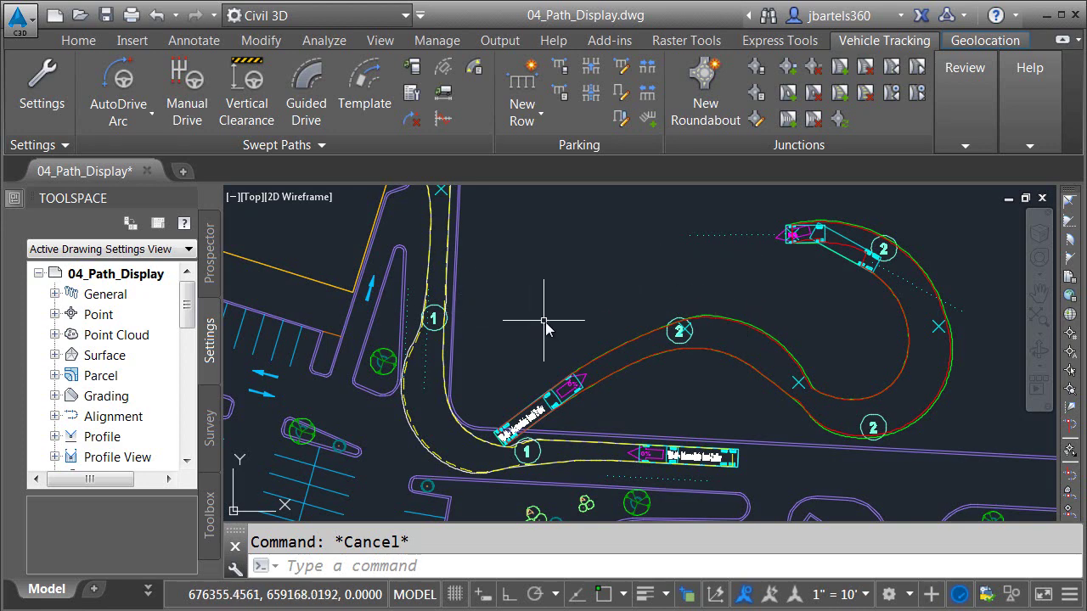
pyautogui.click(411, 94)
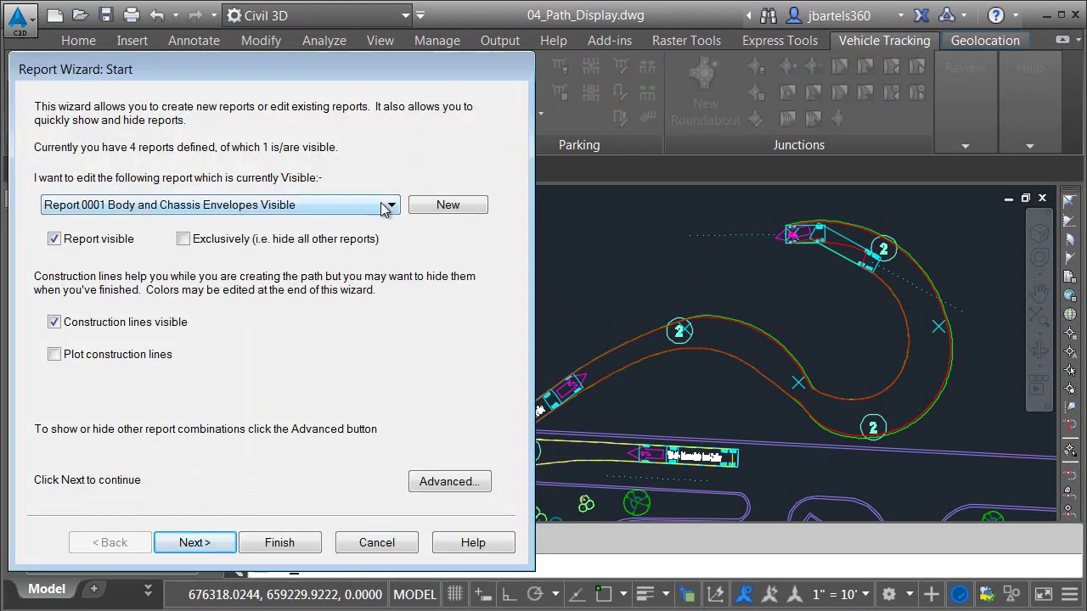
# Look over the report list, close the wizard unchanged, and select the new swept path
pyautogui.click(389, 205)
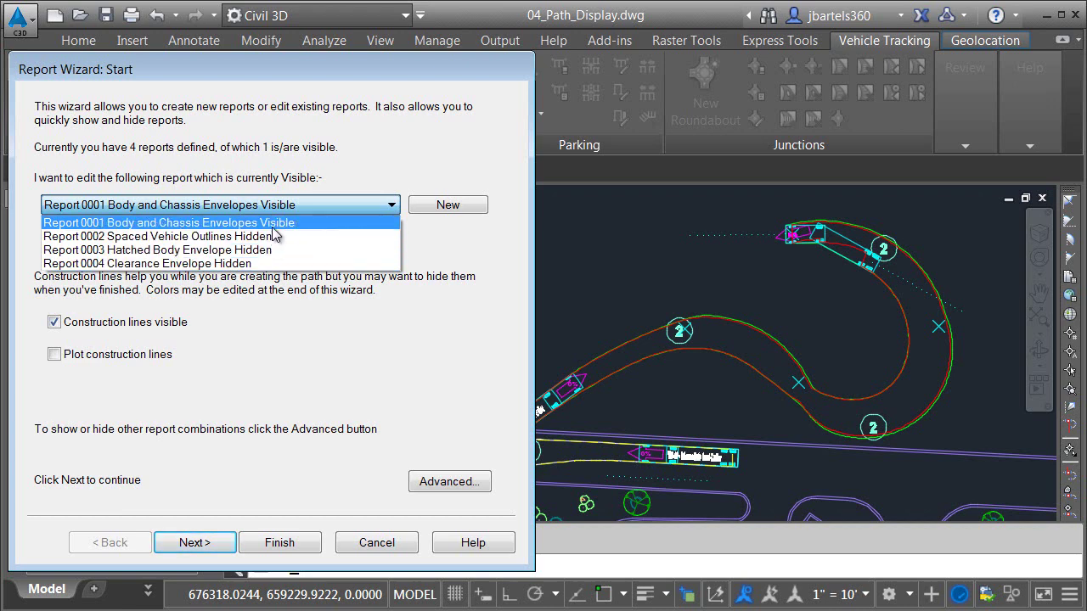
pyautogui.click(377, 544)
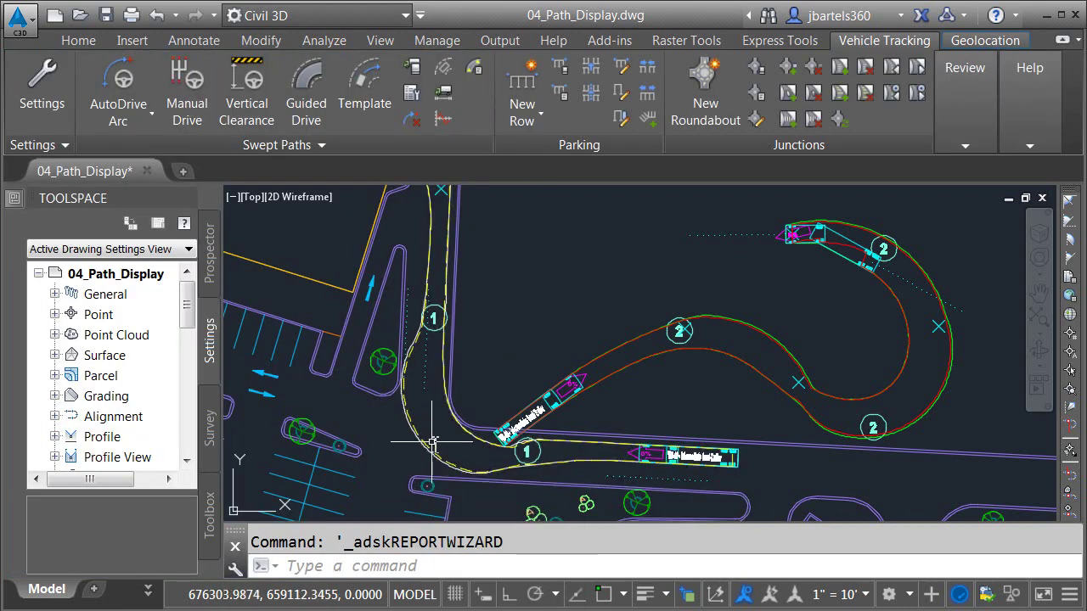
pyautogui.click(596, 359)
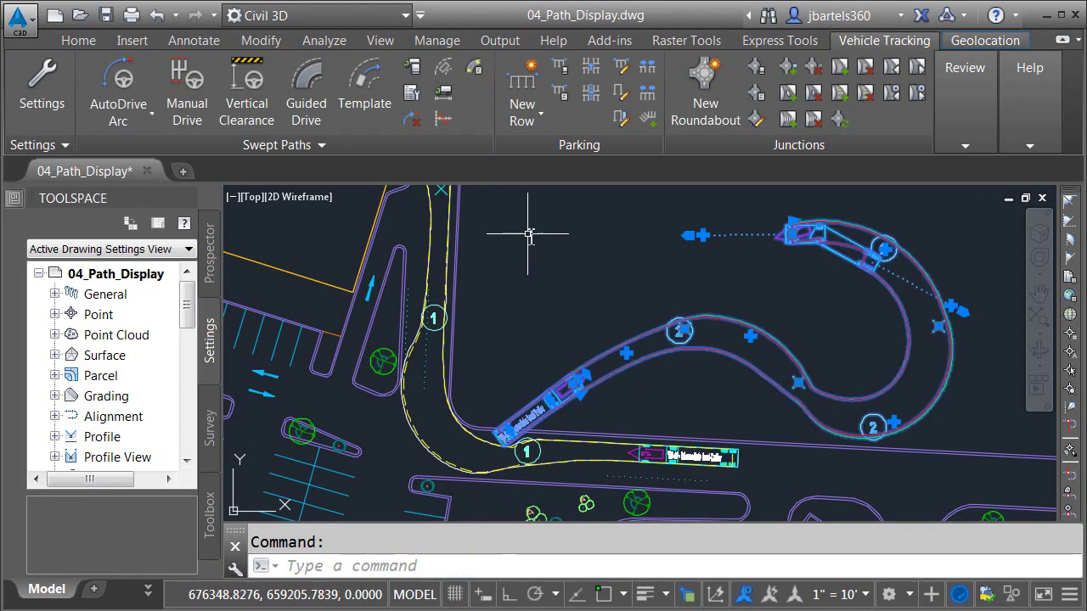
# Make Report 0003 Hatched Body Envelope visible exclusively, keeping the change drawing-only
pyautogui.click(413, 93)
pyautogui.click(304, 204)
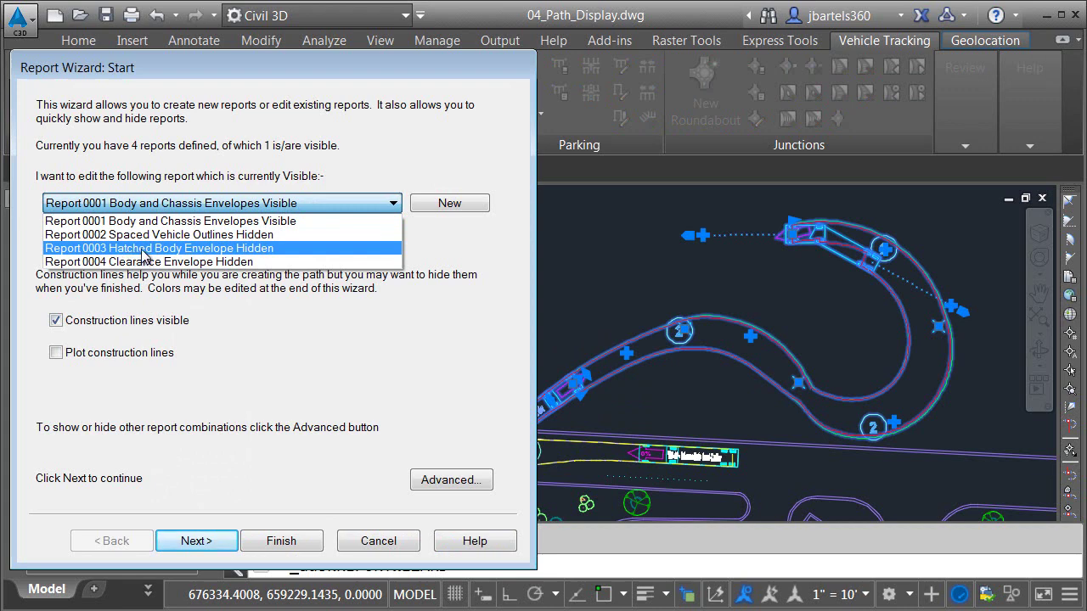
pyautogui.click(253, 248)
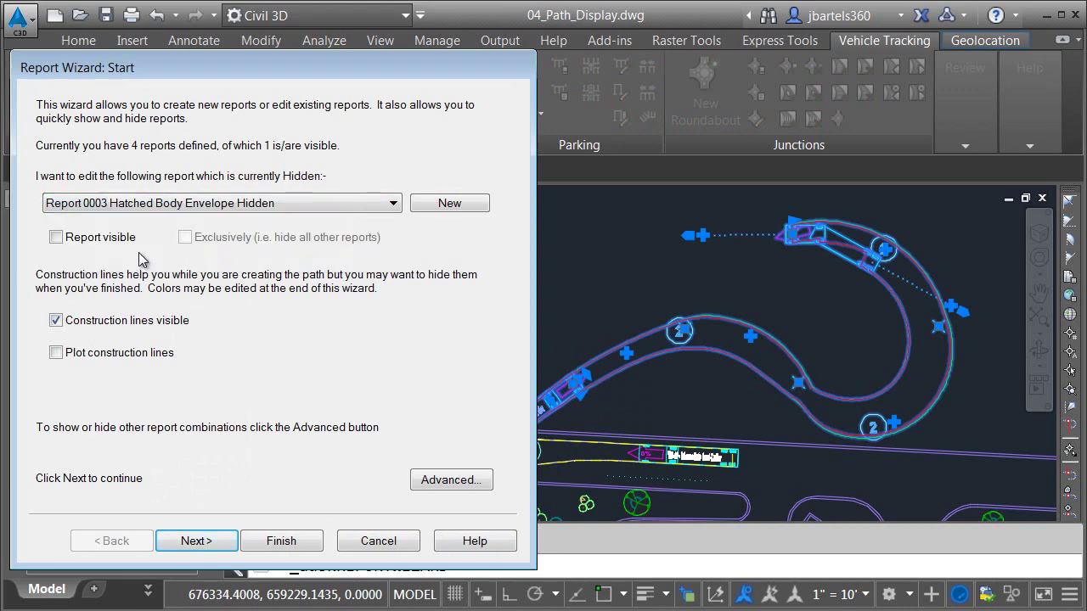
pyautogui.click(56, 239)
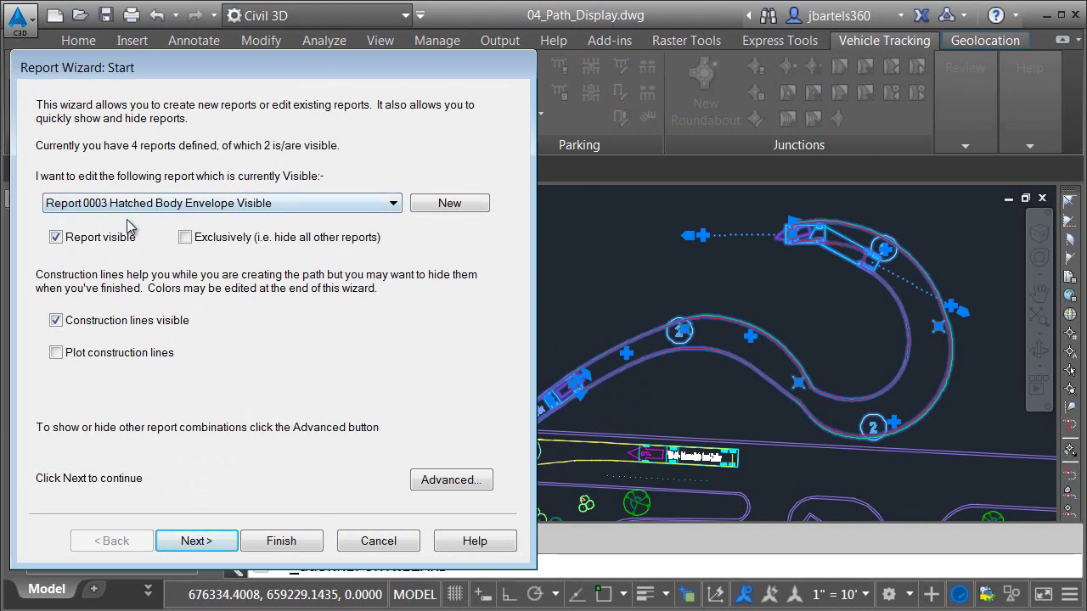
pyautogui.click(185, 238)
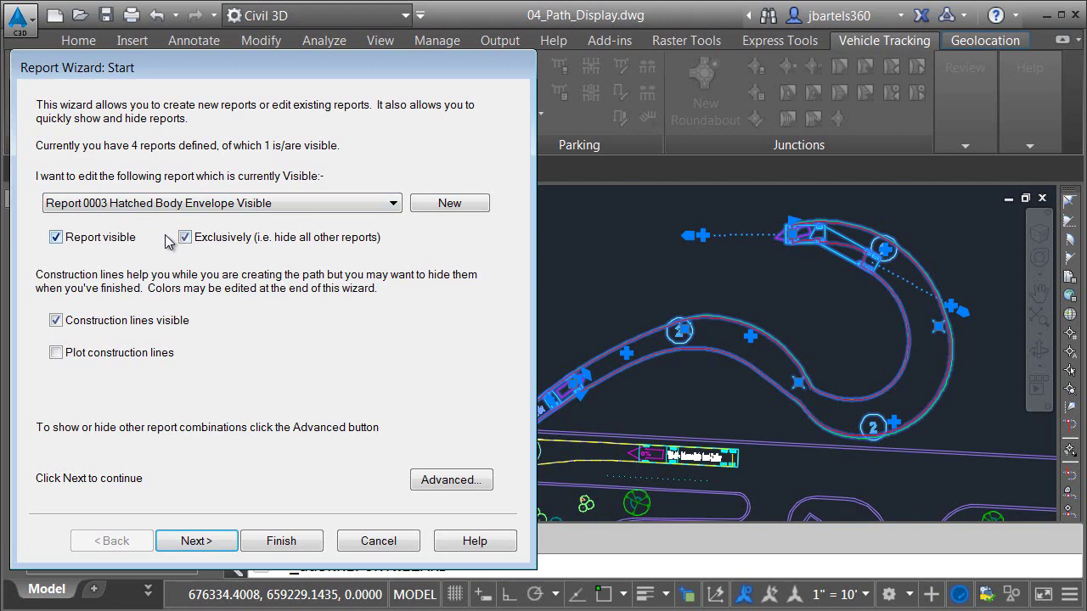
pyautogui.click(285, 542)
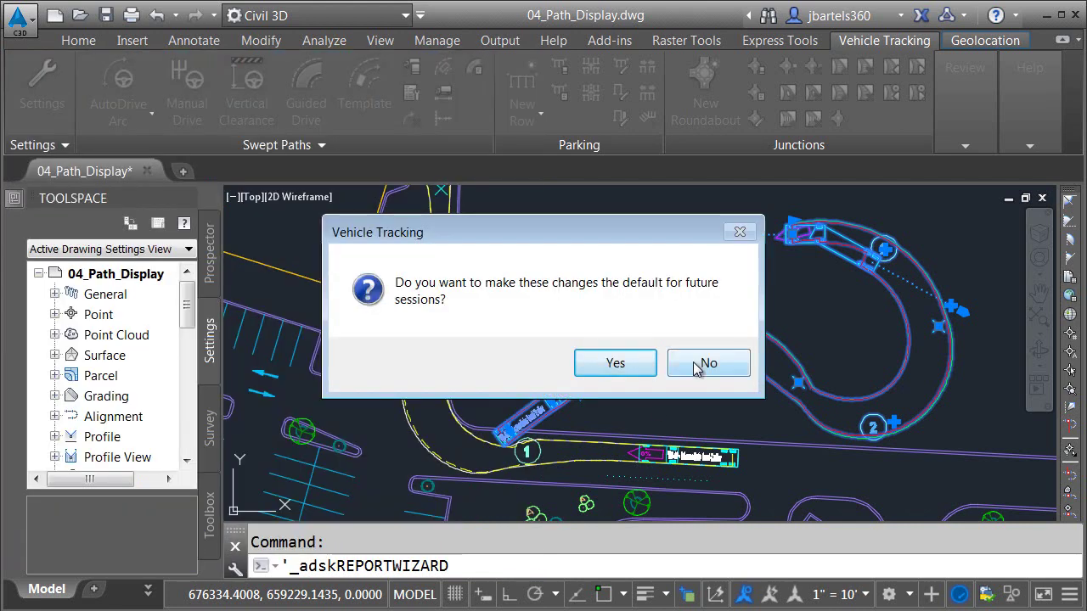
pyautogui.click(697, 365)
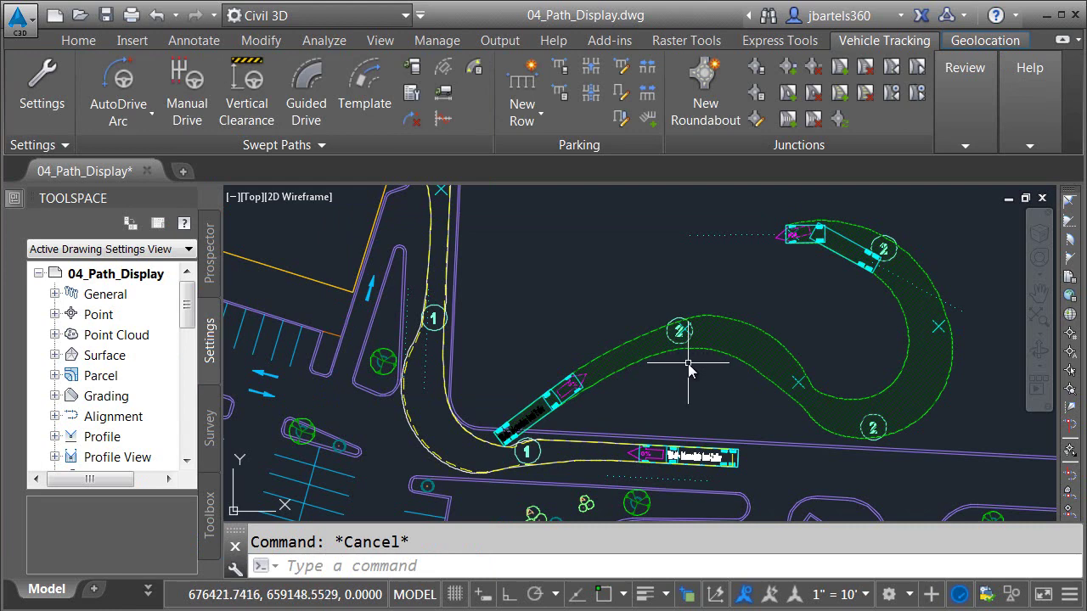
# Make Report 0001 Body and Chassis Envelopes the only visible report, drawing-only
pyautogui.click(661, 365)
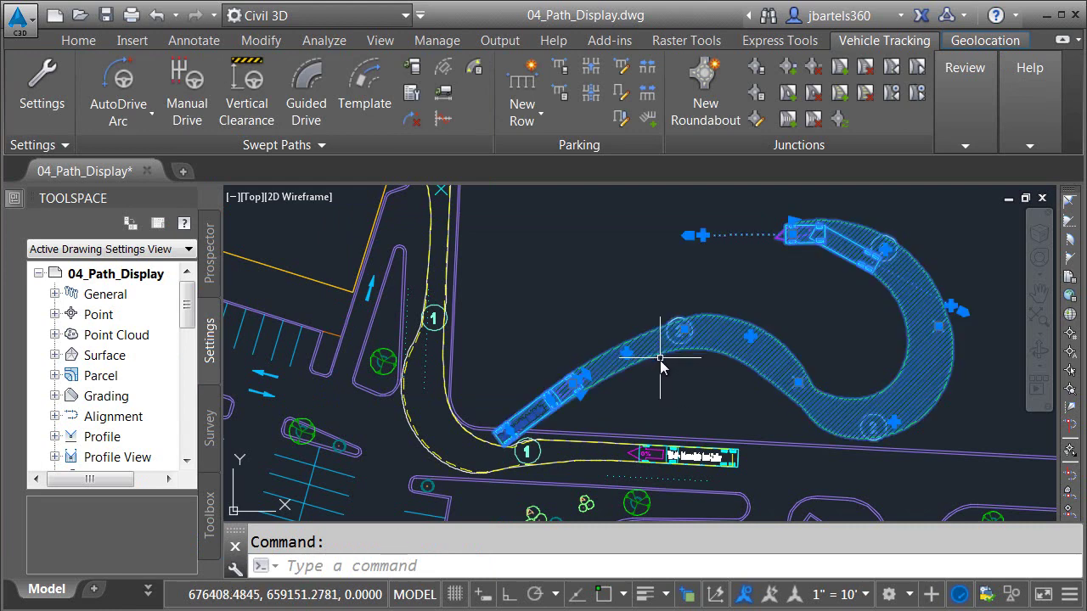
pyautogui.click(413, 119)
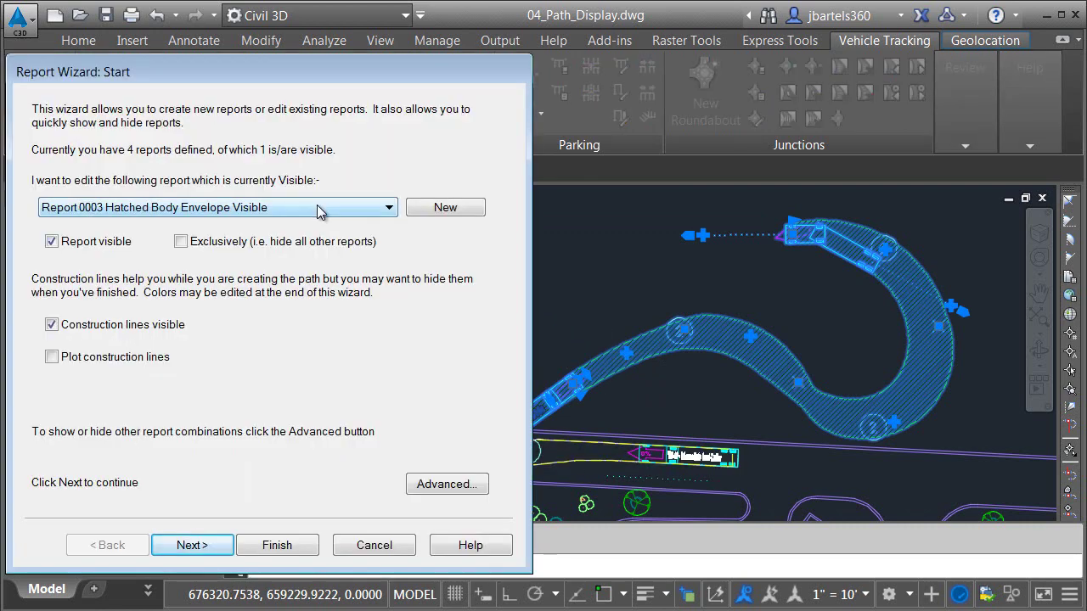
pyautogui.click(321, 209)
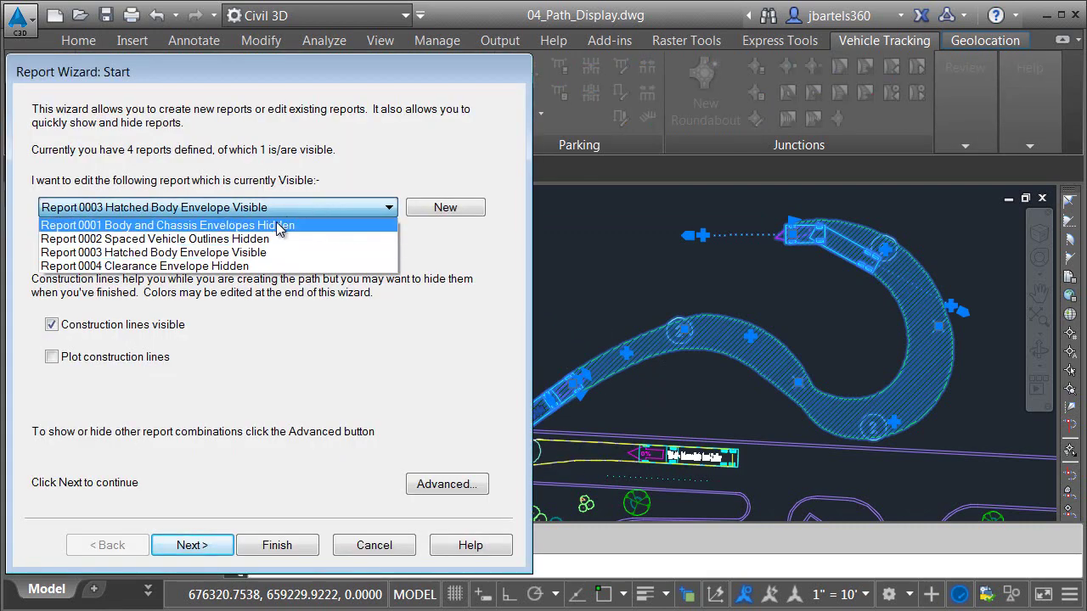
pyautogui.click(280, 228)
pyautogui.click(52, 242)
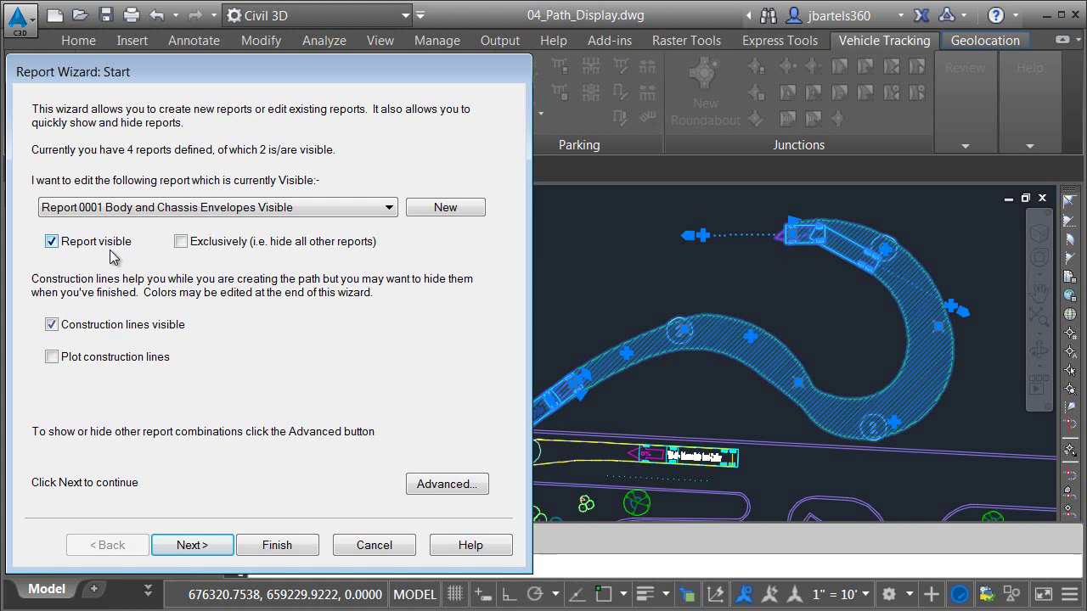
pyautogui.click(180, 242)
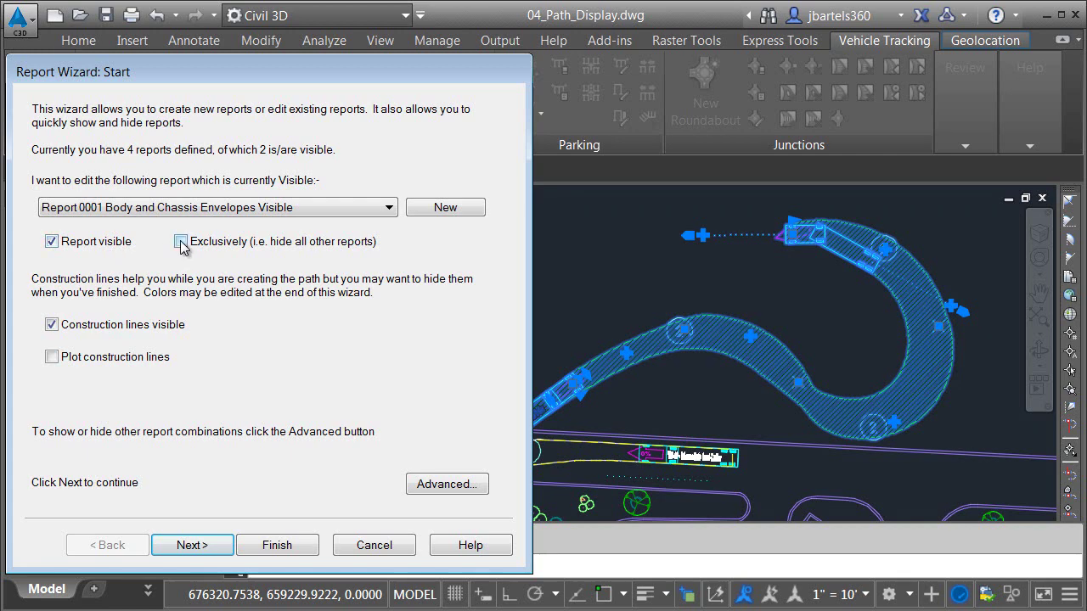
pyautogui.click(277, 546)
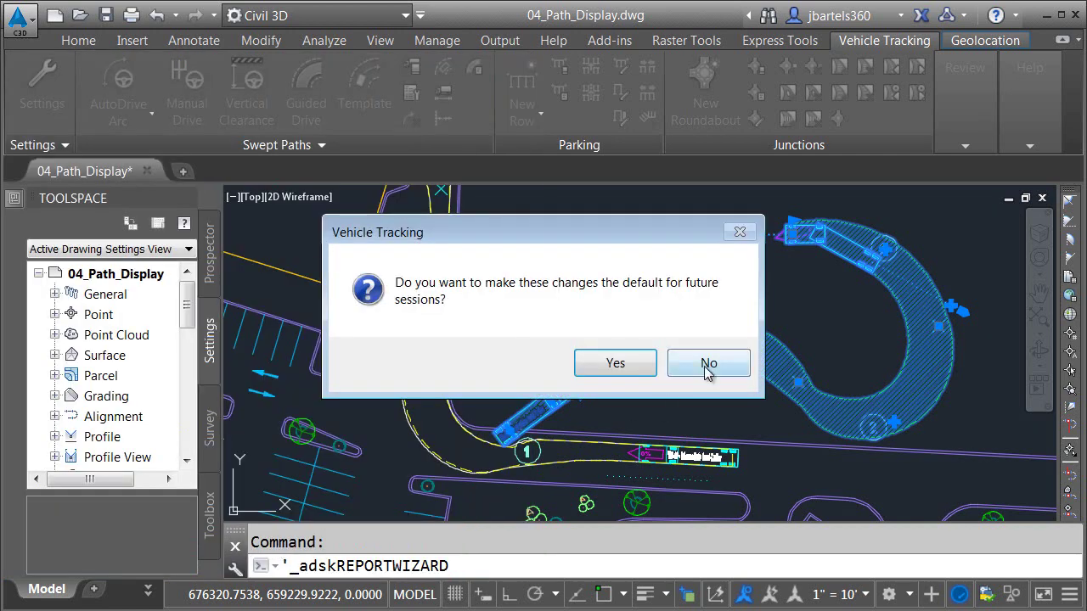
pyautogui.click(707, 367)
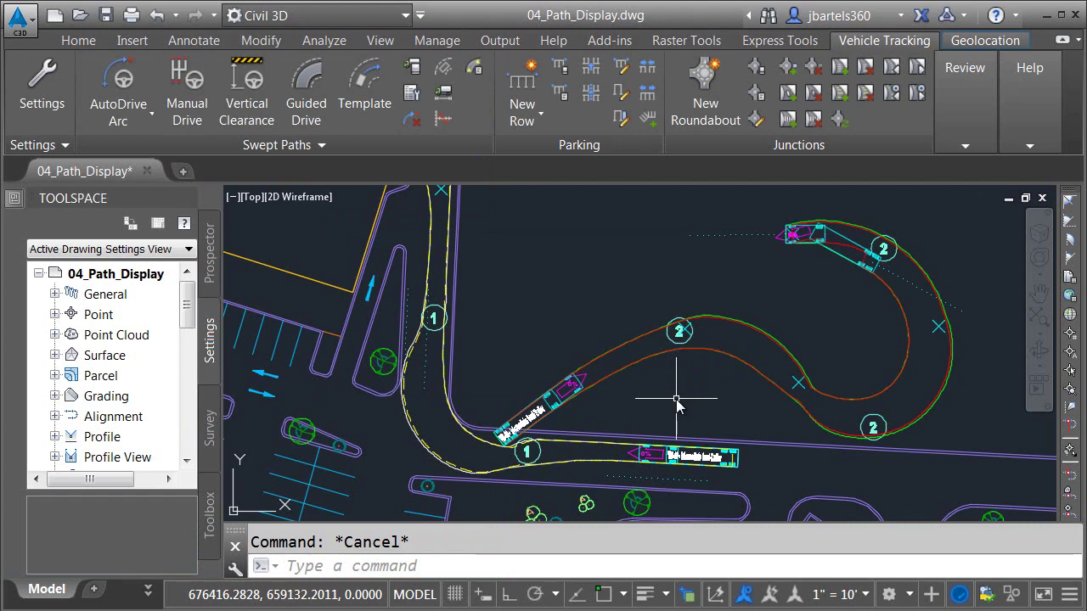
pyautogui.click(634, 366)
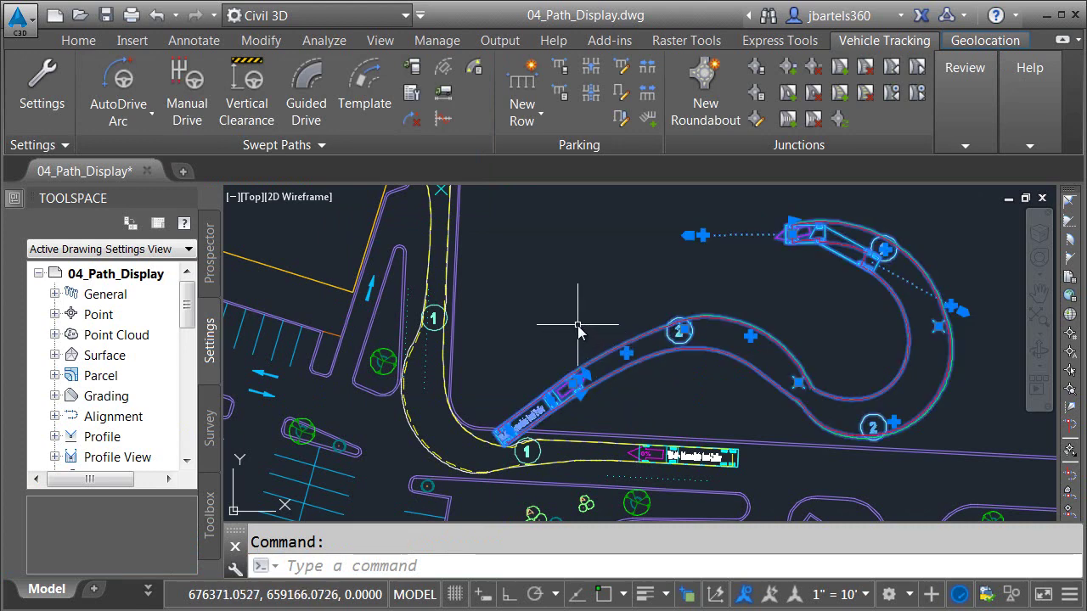
# Erase the S-shaped swept path and select the remaining path along the building
pyautogui.press('Delete')
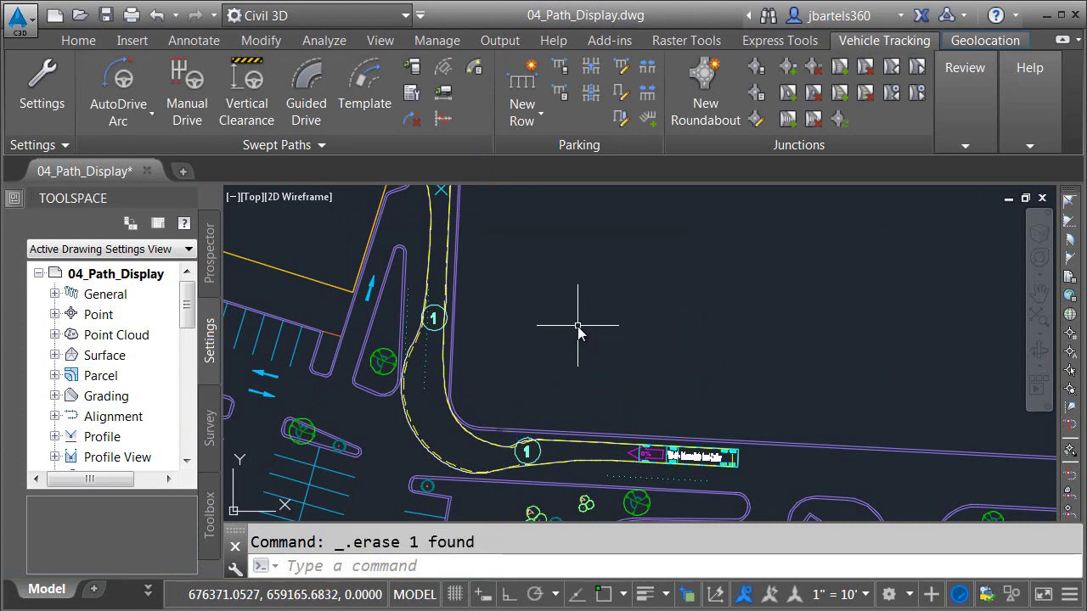
pyautogui.scroll(-2, 553, 336)
pyautogui.moveTo(549, 310)
pyautogui.mouseDown(button='middle')
pyautogui.moveTo(626, 354)
pyautogui.moveTo(751, 388)
pyautogui.mouseUp(button='middle')
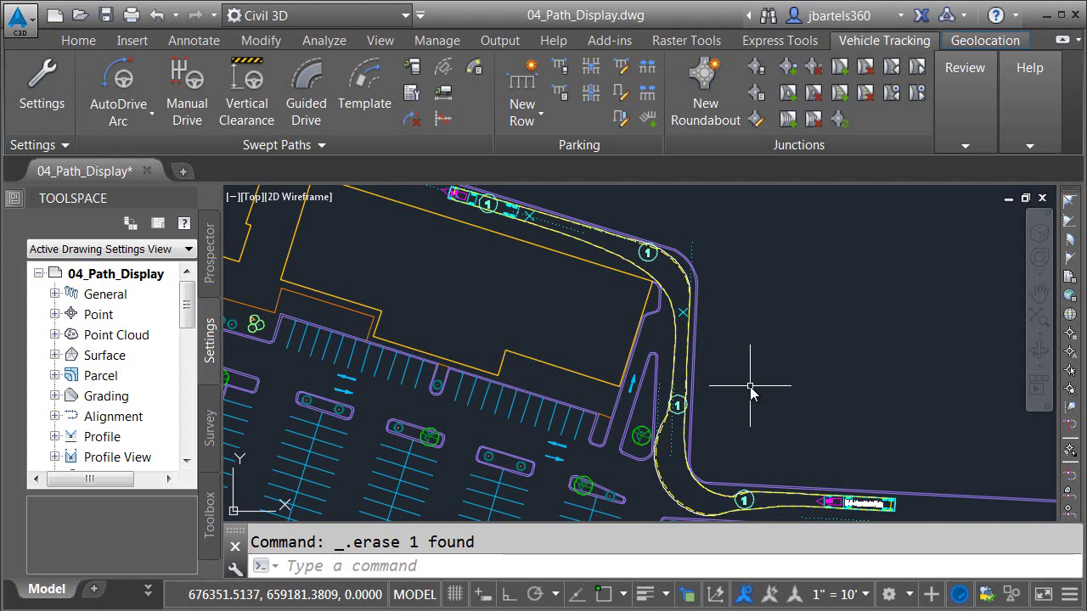
pyautogui.click(649, 265)
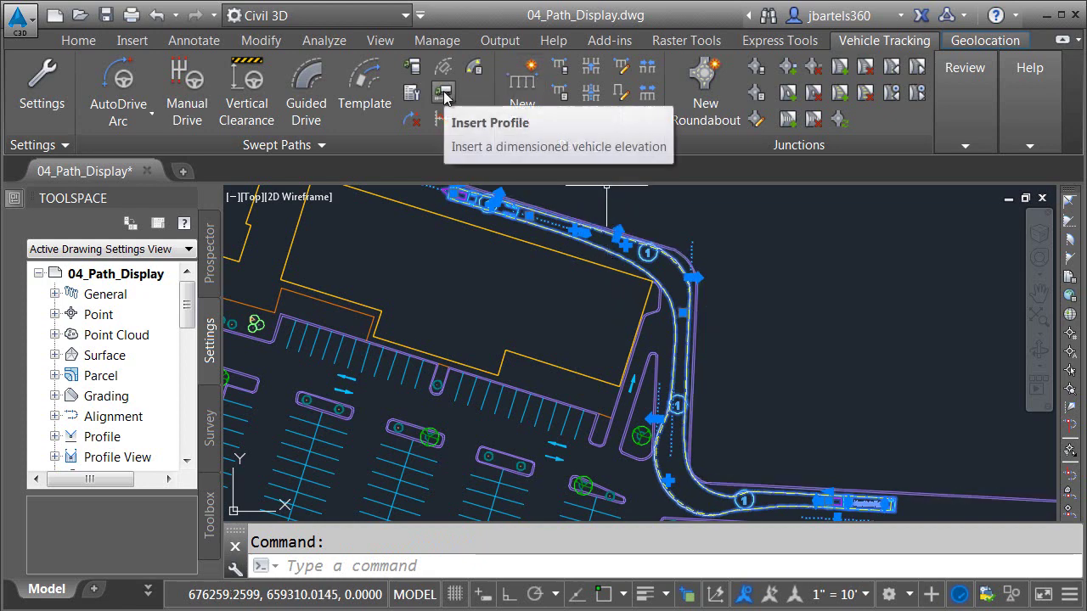
# Insert the WB-40 dimensioned side elevation inside the building outline
pyautogui.click(443, 118)
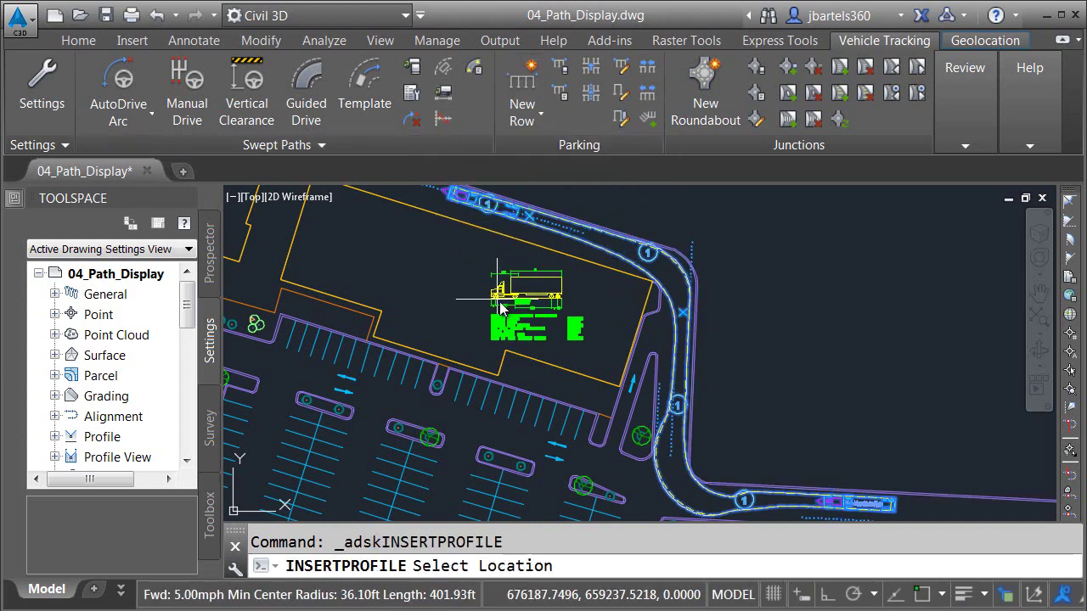
pyautogui.click(538, 303)
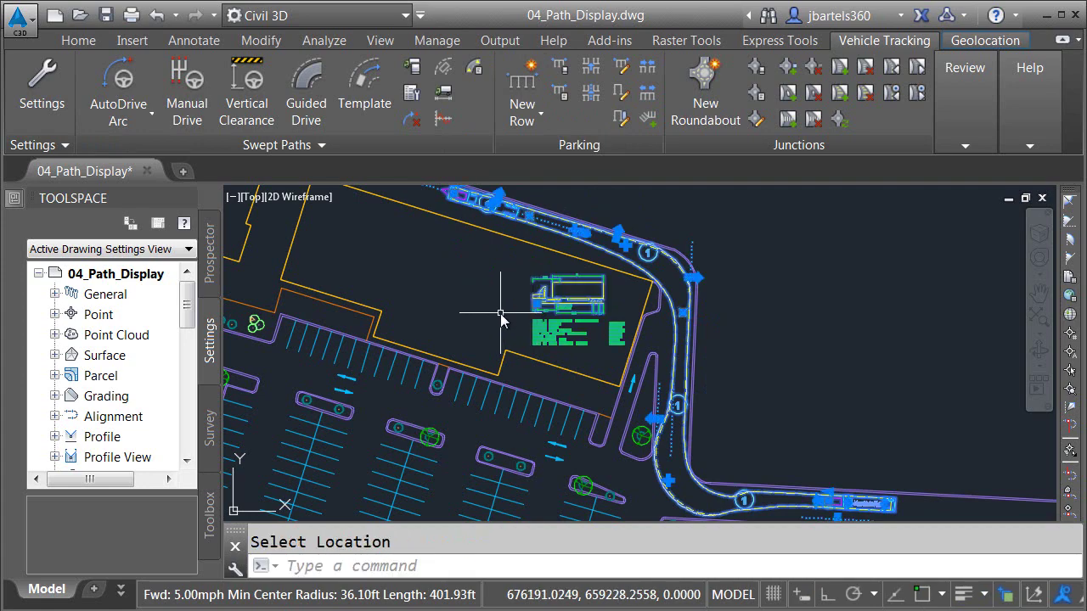
pyautogui.press('Escape')
pyautogui.scroll(3, 569, 297)
pyautogui.scroll(3, 567, 299)
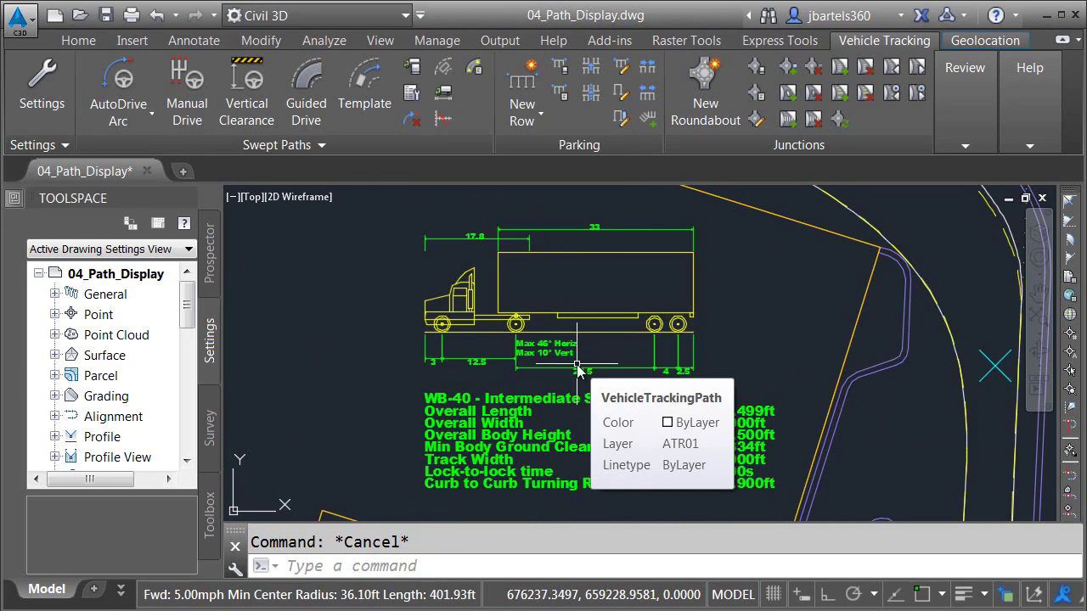
pyautogui.scroll(-5, 578, 371)
pyautogui.moveTo(602, 427)
pyautogui.mouseDown(button='middle')
pyautogui.moveTo(546, 408)
pyautogui.moveTo(519, 327)
pyautogui.mouseUp(button='middle')
# Try moving the vehicle's start point on the path, cancel, and reselect the path
pyautogui.click(519, 327)
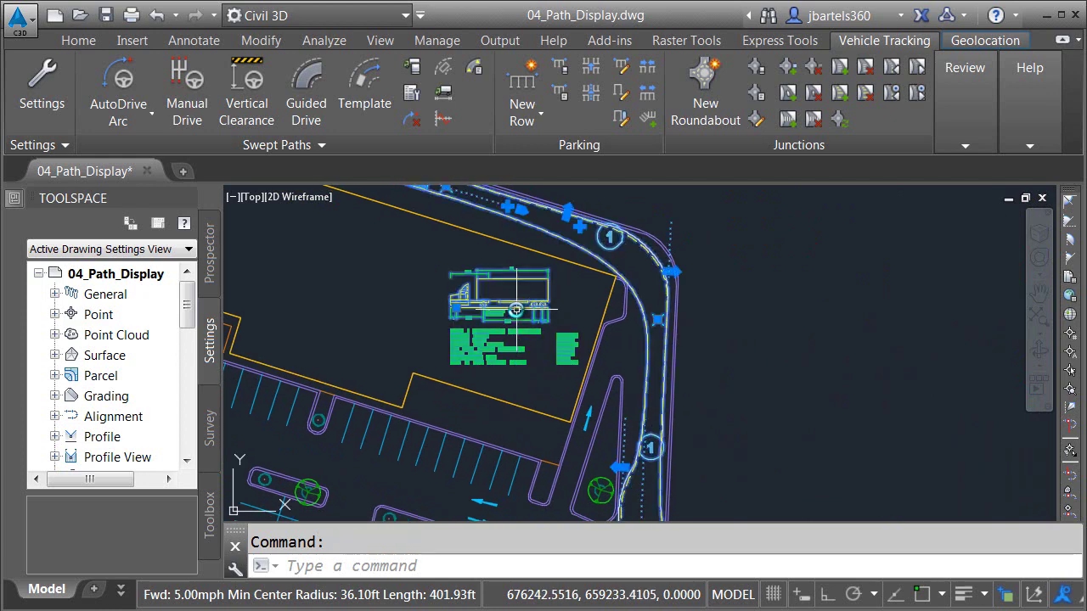
pyautogui.click(452, 308)
pyautogui.click(722, 376)
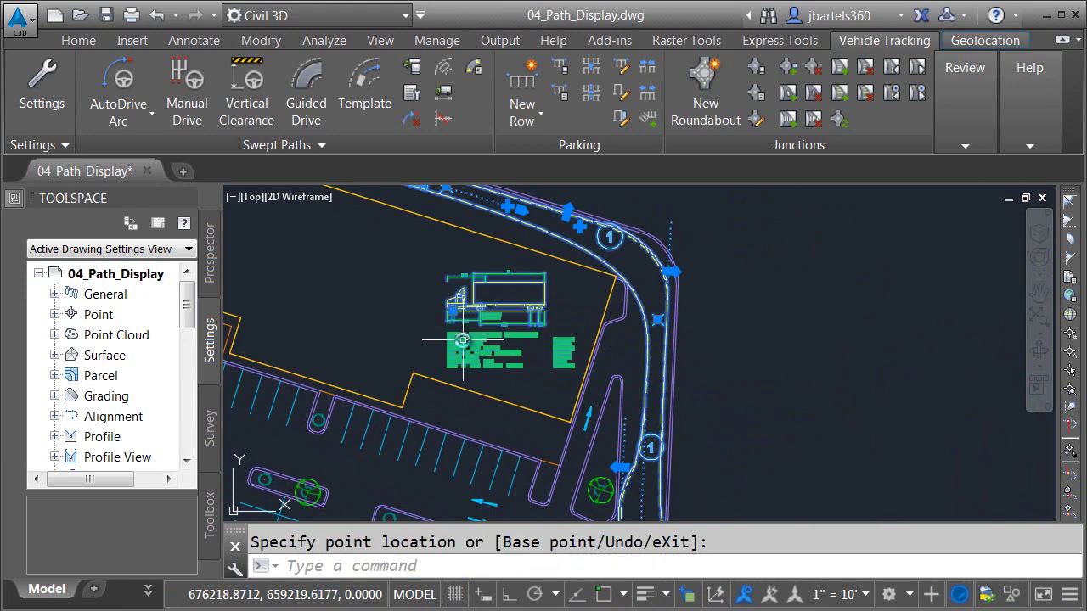
pyautogui.press('Escape')
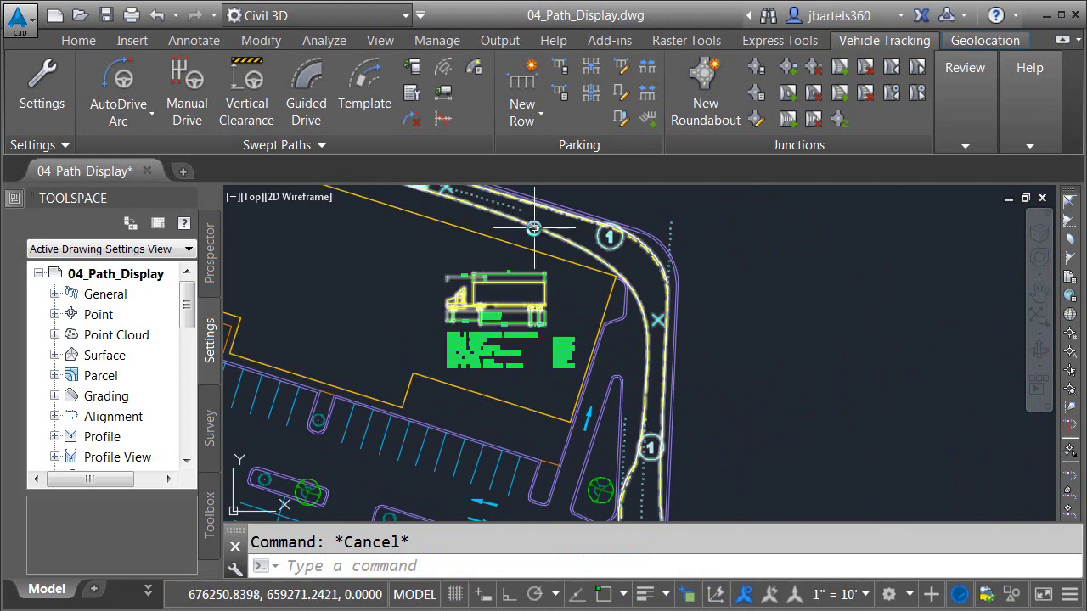
pyautogui.click(486, 187)
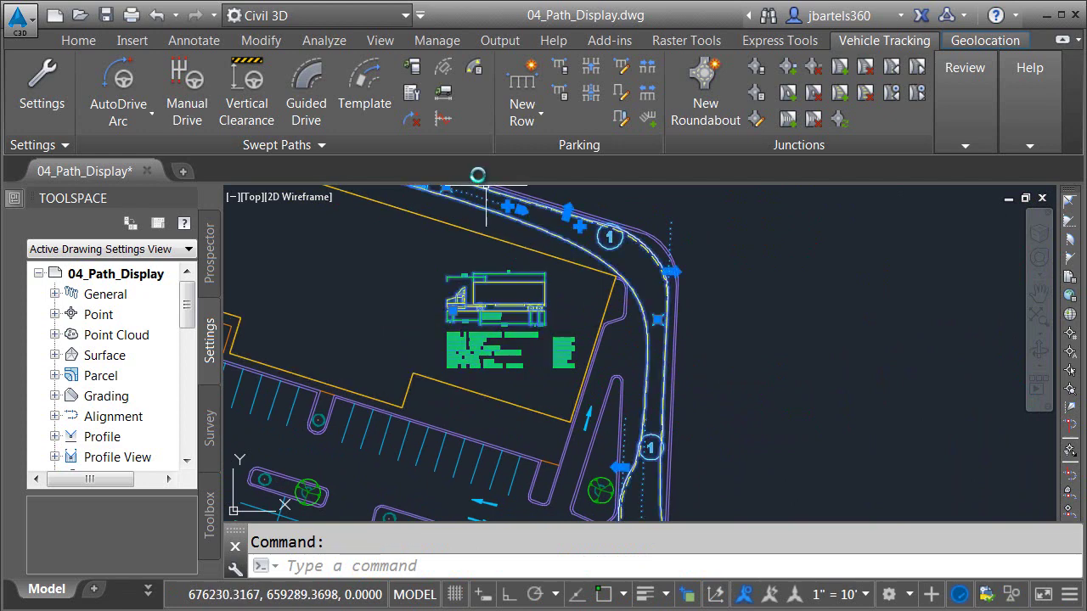
# Untick 'I want to display a diagram' on the Profile page, keeping the change drawing-only
pyautogui.click(412, 91)
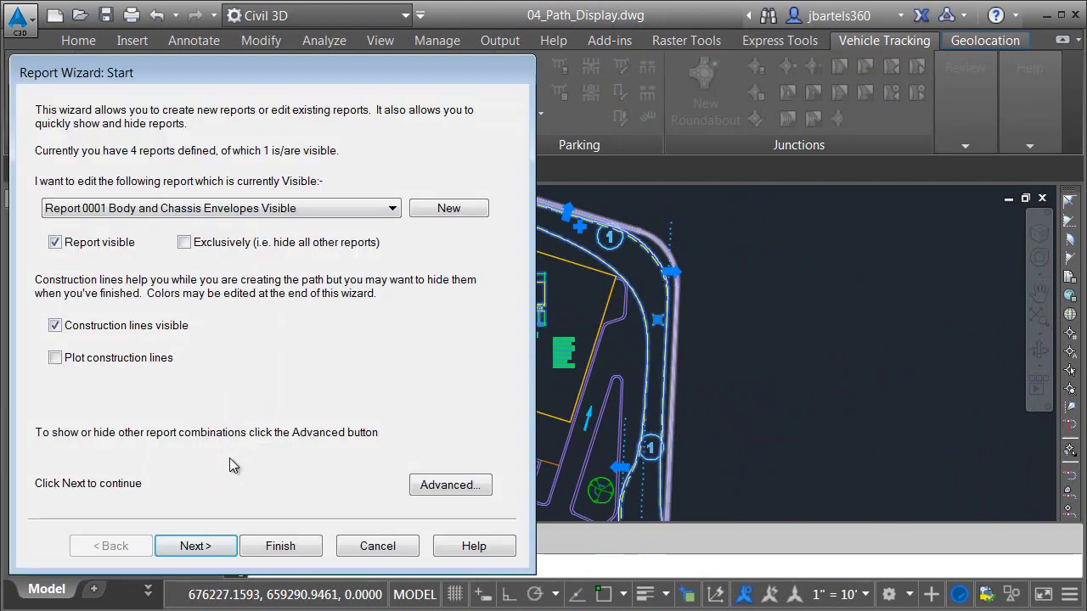
pyautogui.click(212, 548)
pyautogui.click(212, 548)
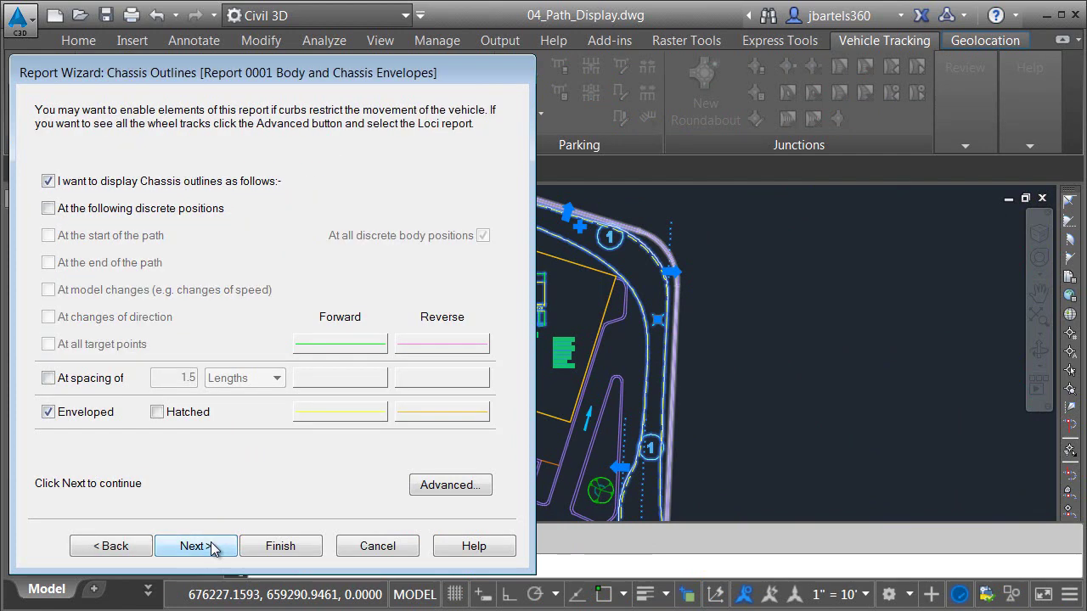
pyautogui.click(213, 548)
pyautogui.click(212, 548)
pyautogui.click(213, 548)
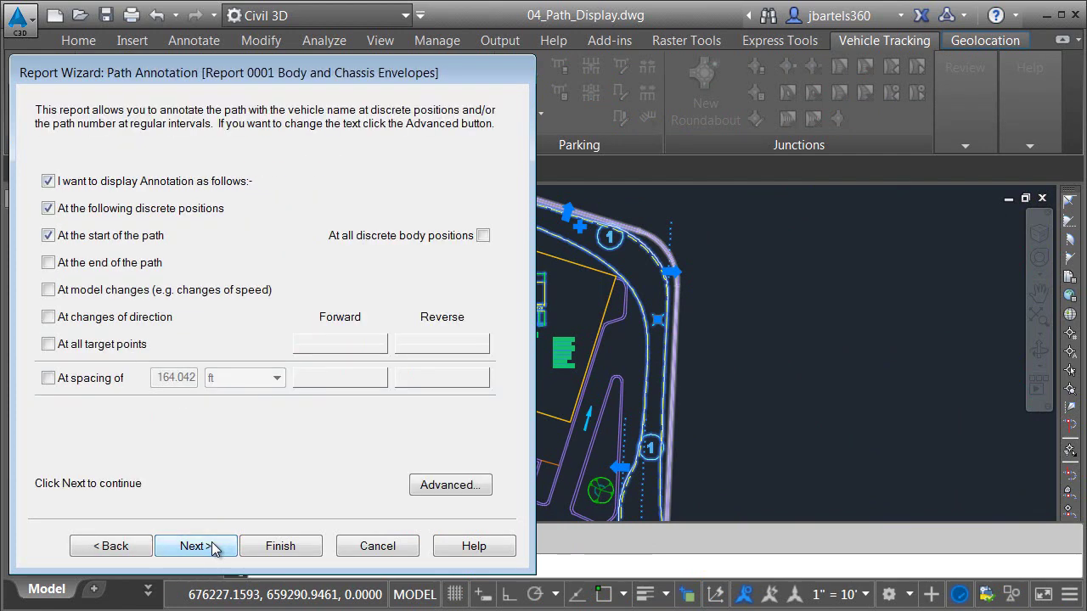
pyautogui.click(213, 548)
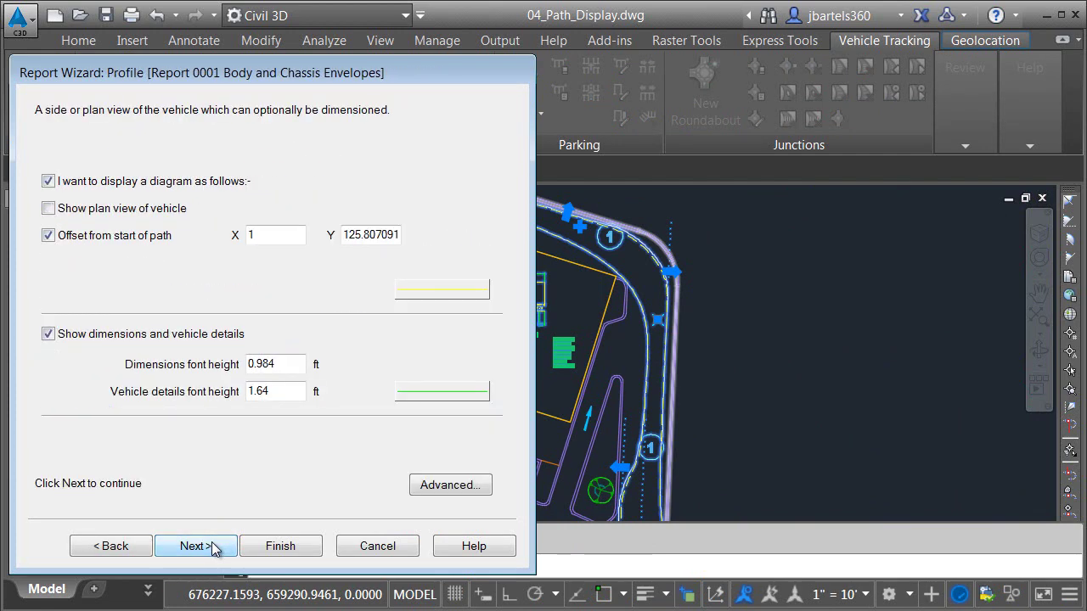
pyautogui.click(49, 182)
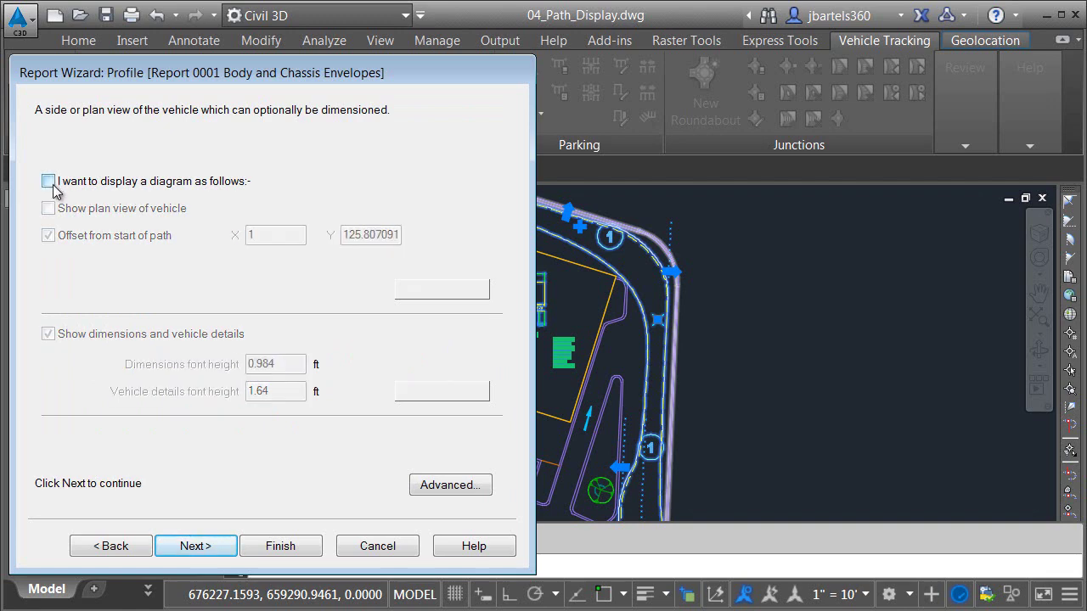
pyautogui.click(272, 547)
pyautogui.click(706, 363)
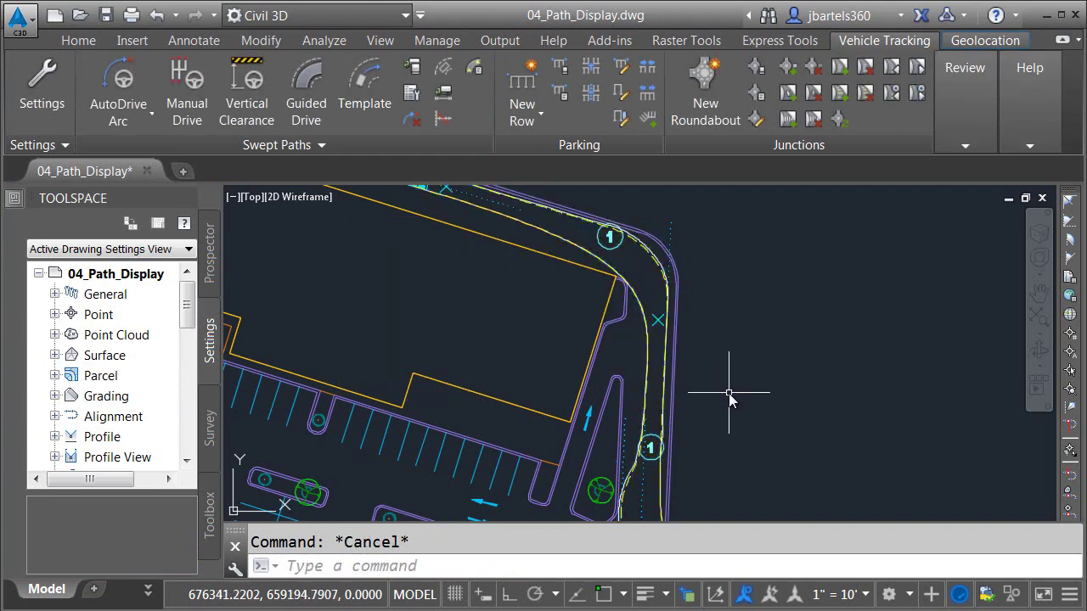
# Select the swept path and place its steering and articulation graph to the right of it
pyautogui.click(656, 359)
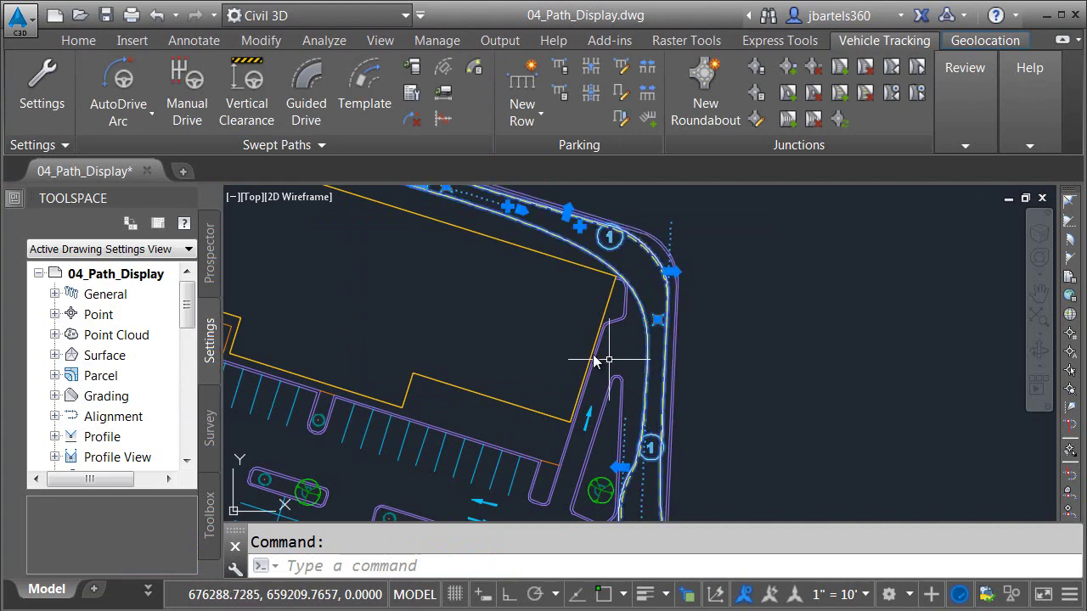
pyautogui.click(445, 122)
pyautogui.scroll(-3, 498, 312)
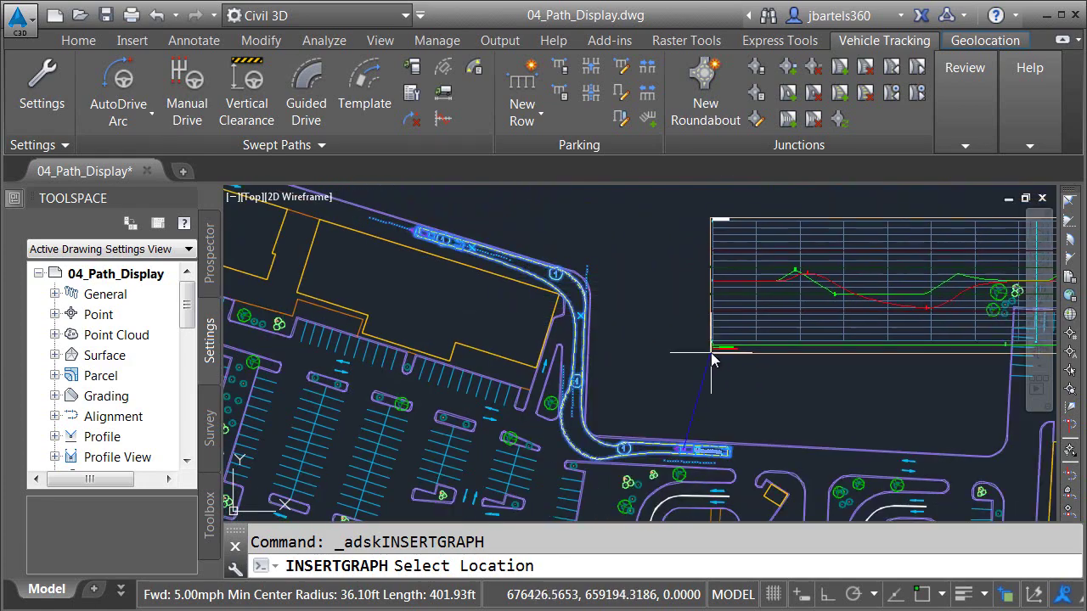
pyautogui.scroll(2, 603, 379)
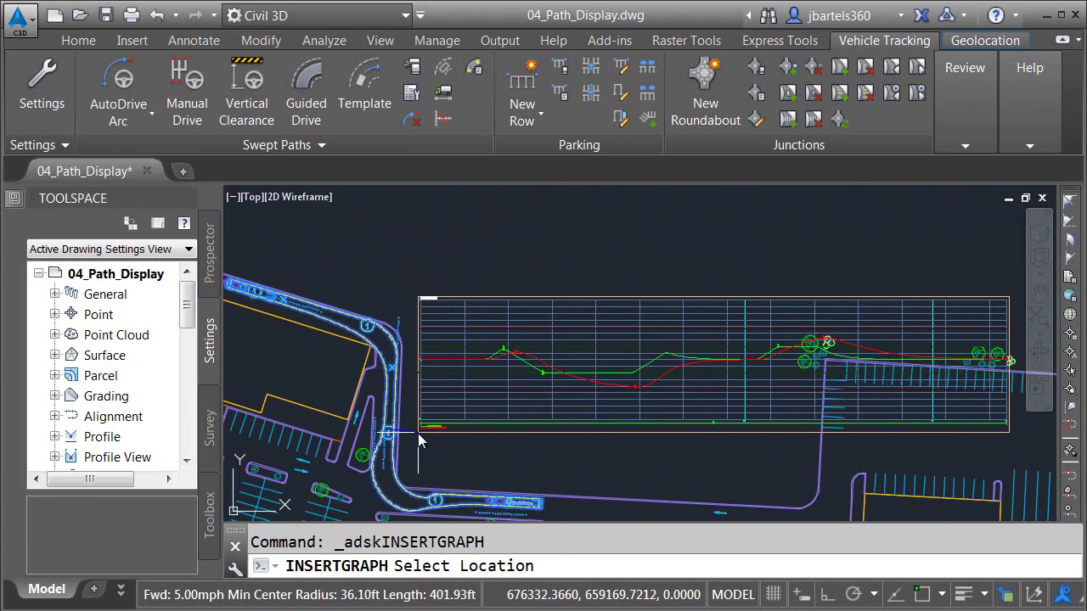
pyautogui.click(414, 434)
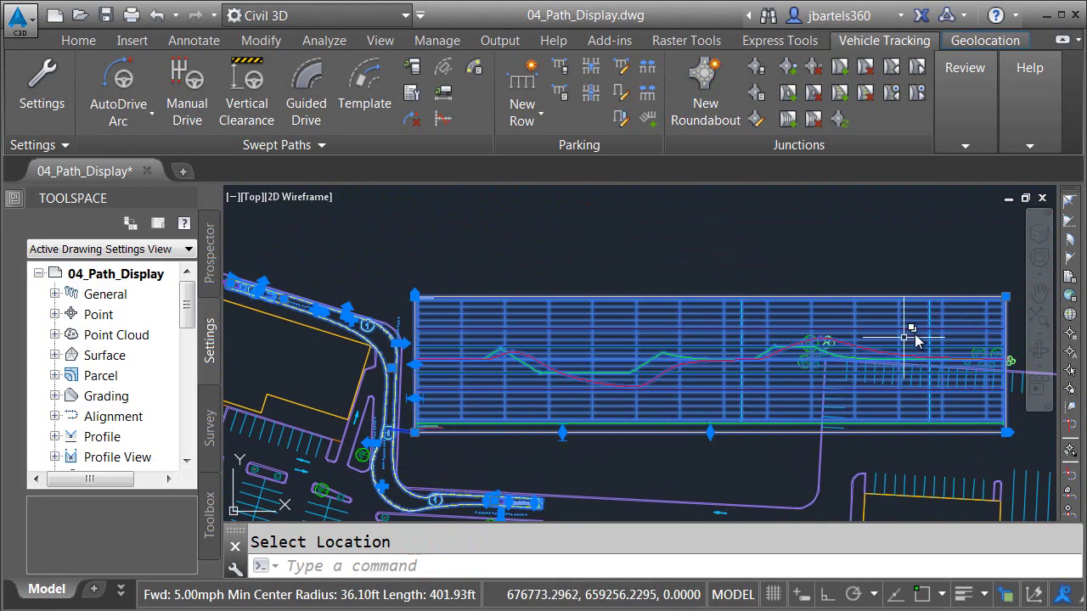
# Cancel the graph resize, zoom out to show the whole graph and parking lot, and select everything
pyautogui.click(1005, 300)
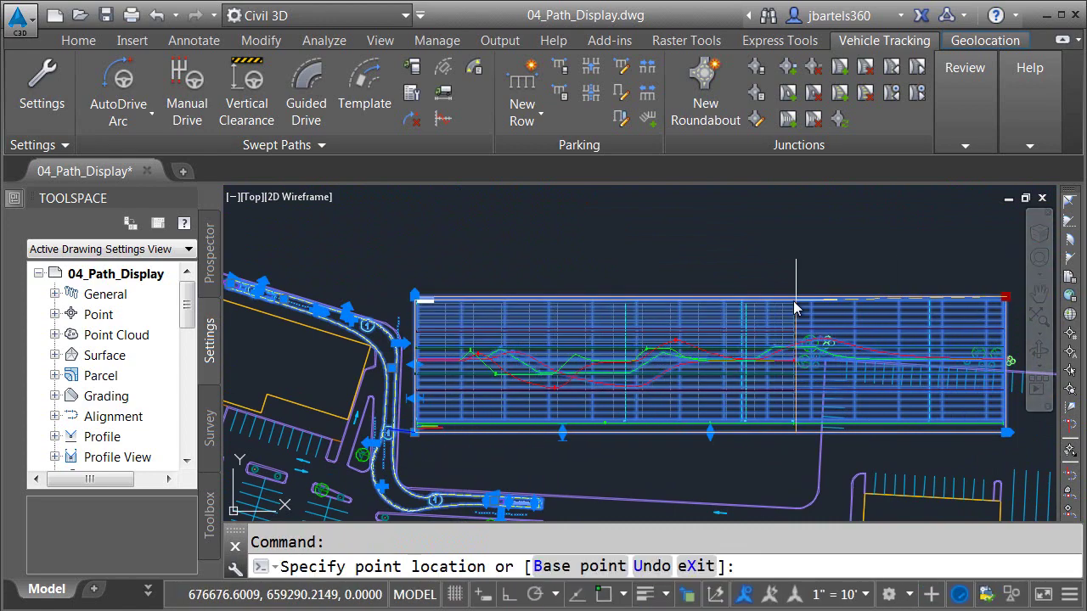
pyautogui.press('Escape')
pyautogui.scroll(8, 459, 363)
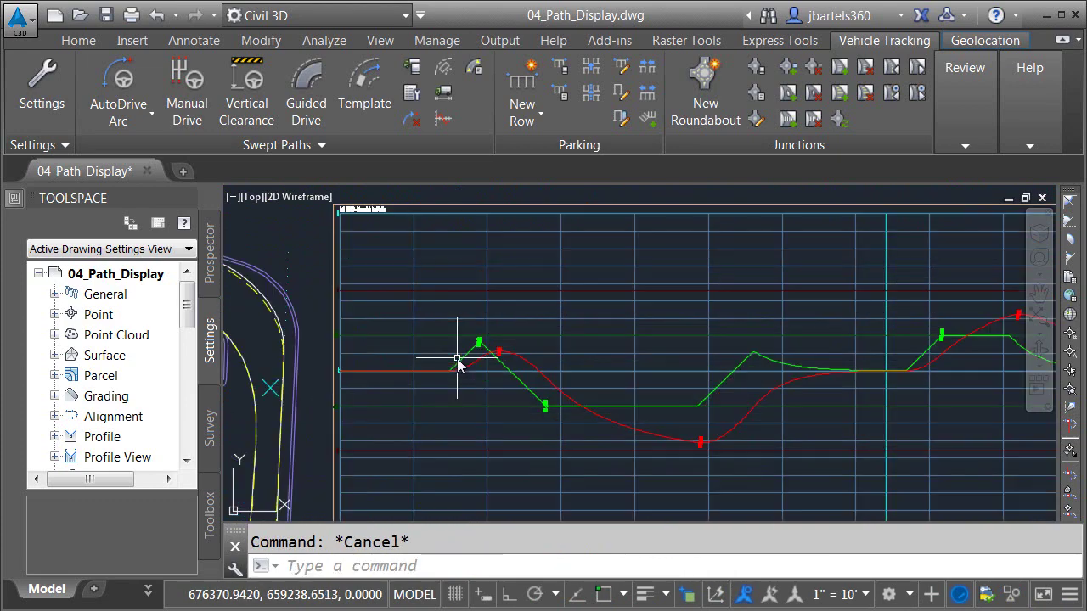
pyautogui.scroll(2, 497, 357)
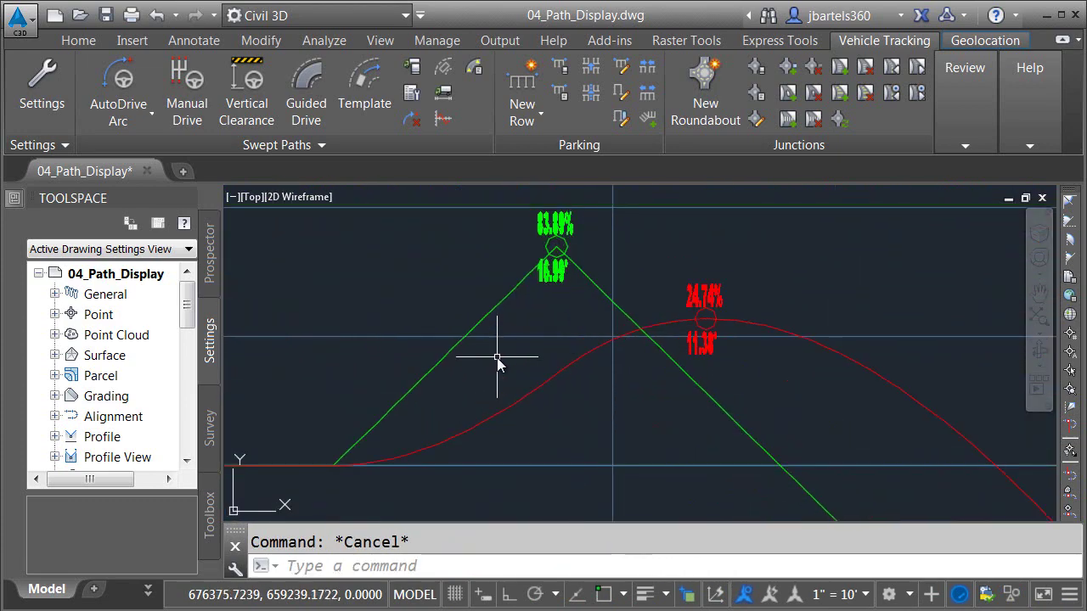
pyautogui.moveTo(499, 359); pyautogui.dragTo(496, 382, button='middle')
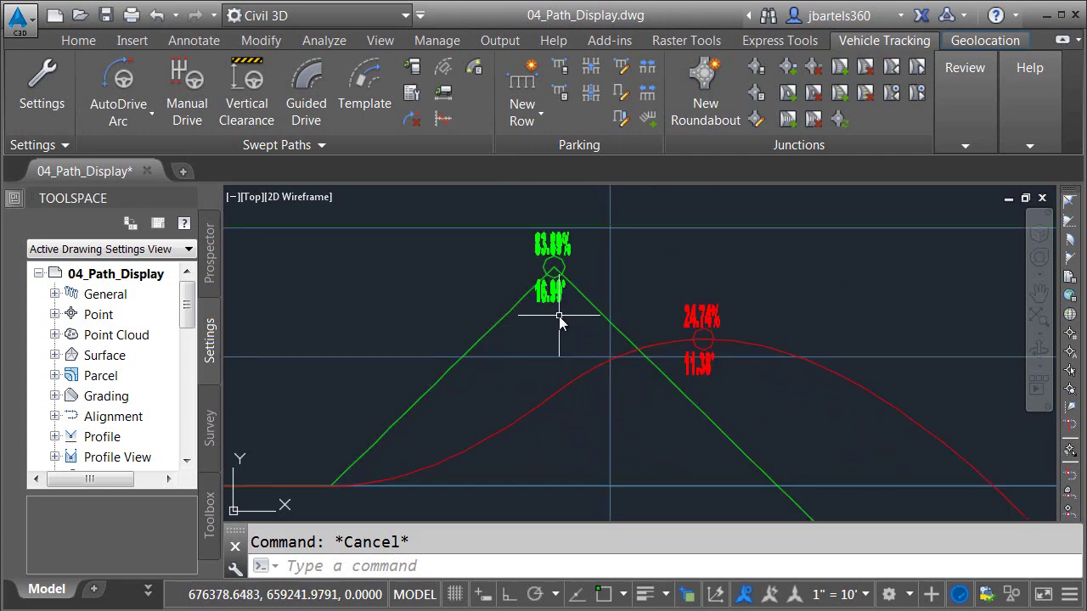
pyautogui.scroll(-10, 552, 330)
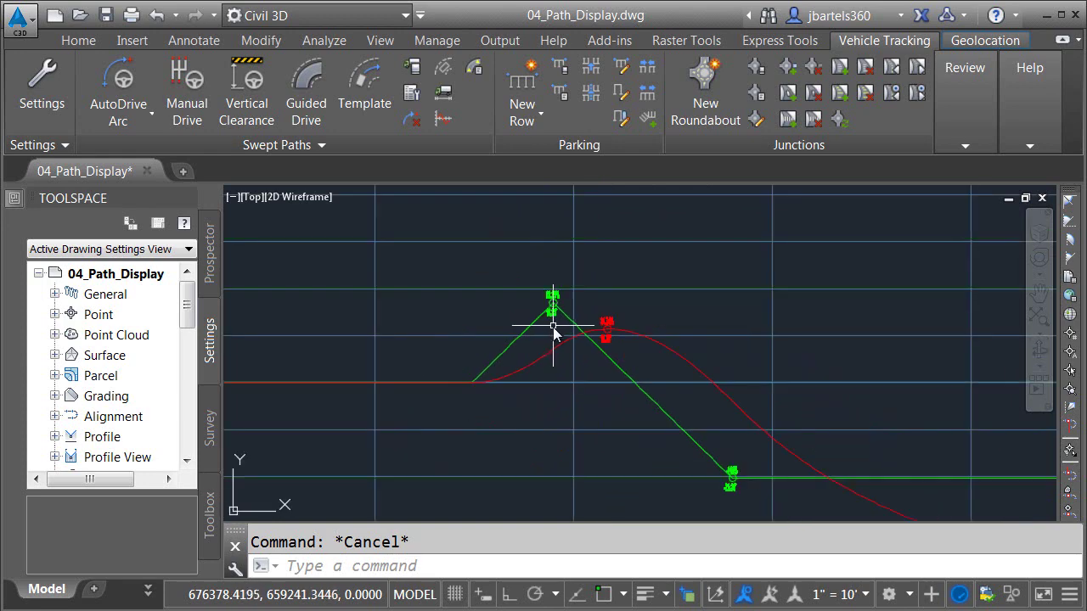
pyautogui.scroll(2, 556, 333)
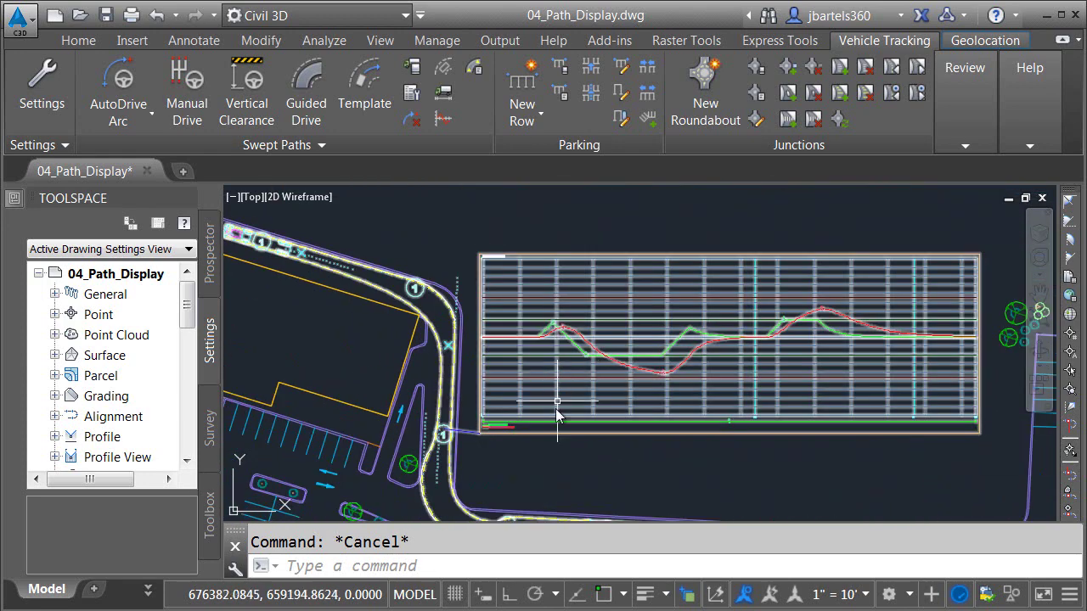
pyautogui.hotkey('ctrl', 'a')
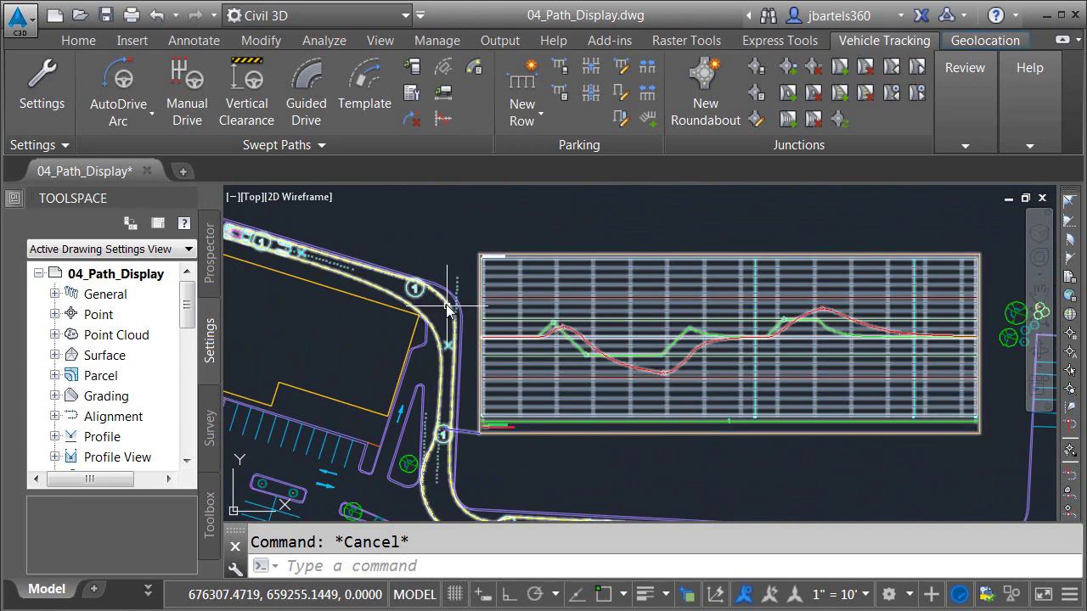
pyautogui.click(412, 94)
pyautogui.click(210, 548)
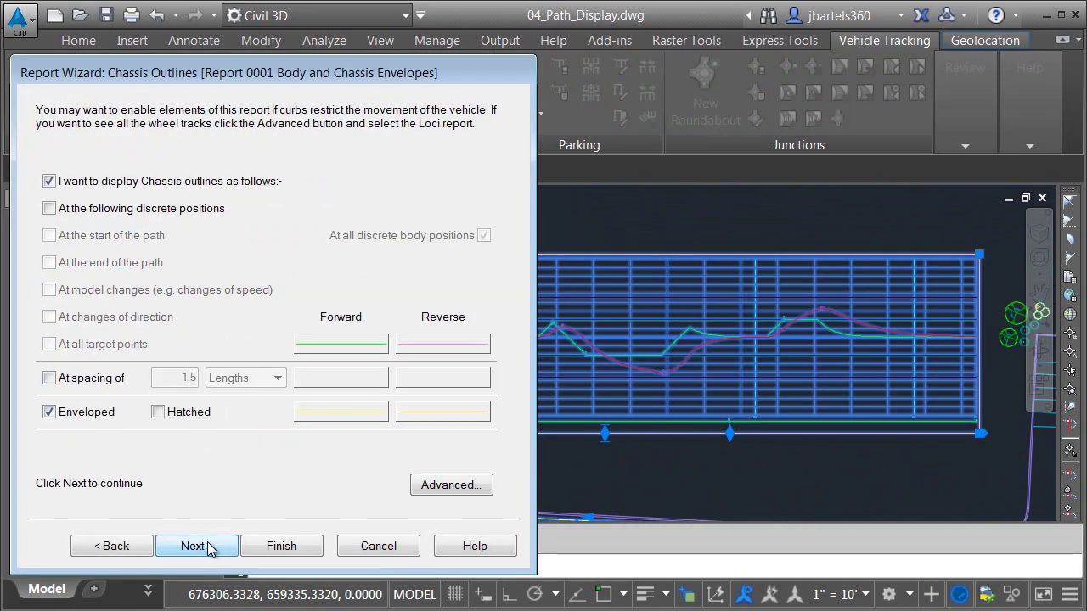
pyautogui.click(209, 548)
pyautogui.click(210, 548)
pyautogui.click(210, 548)
pyautogui.click(210, 548)
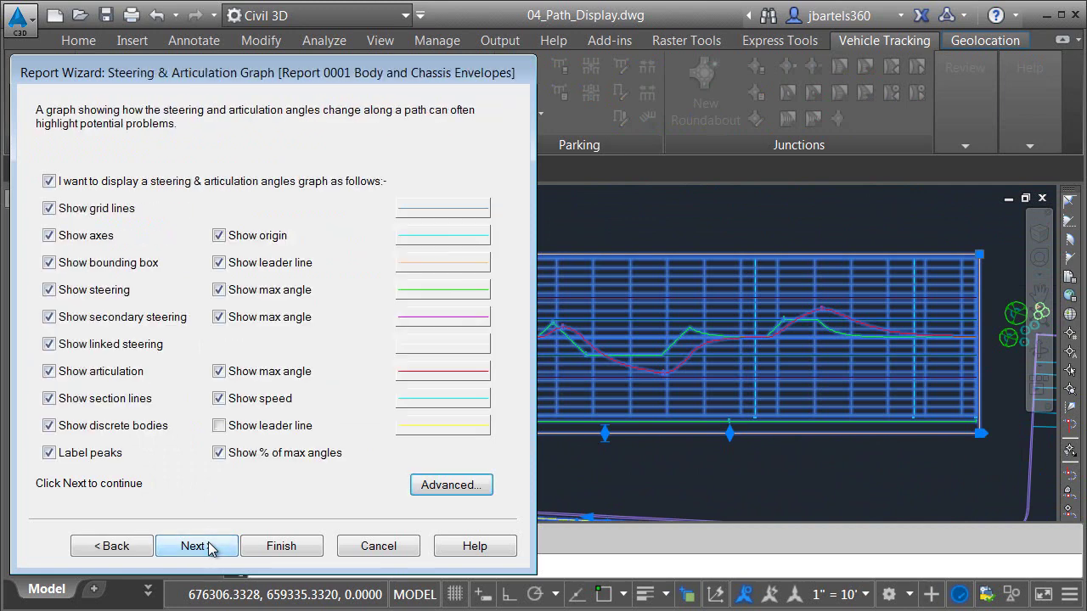
pyautogui.click(50, 181)
pyautogui.click(49, 181)
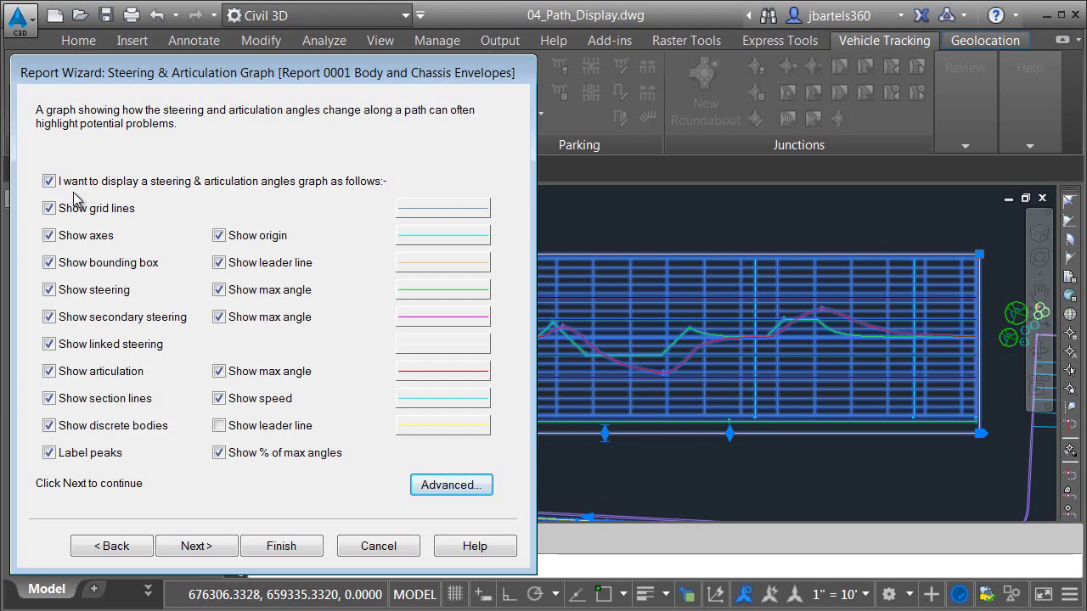
pyautogui.click(376, 546)
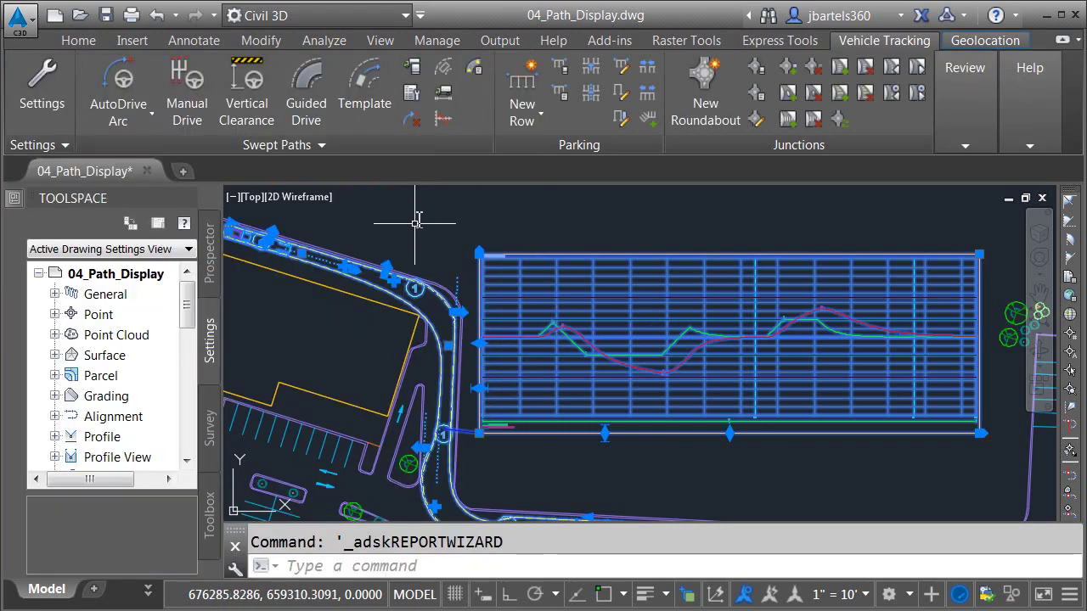
pyautogui.click(411, 96)
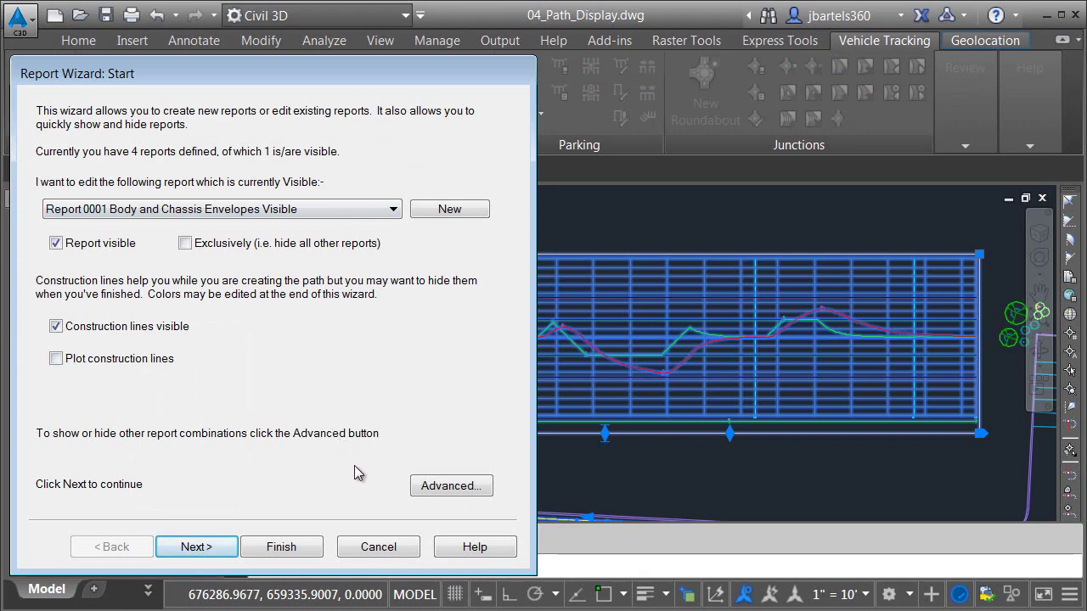
pyautogui.click(428, 489)
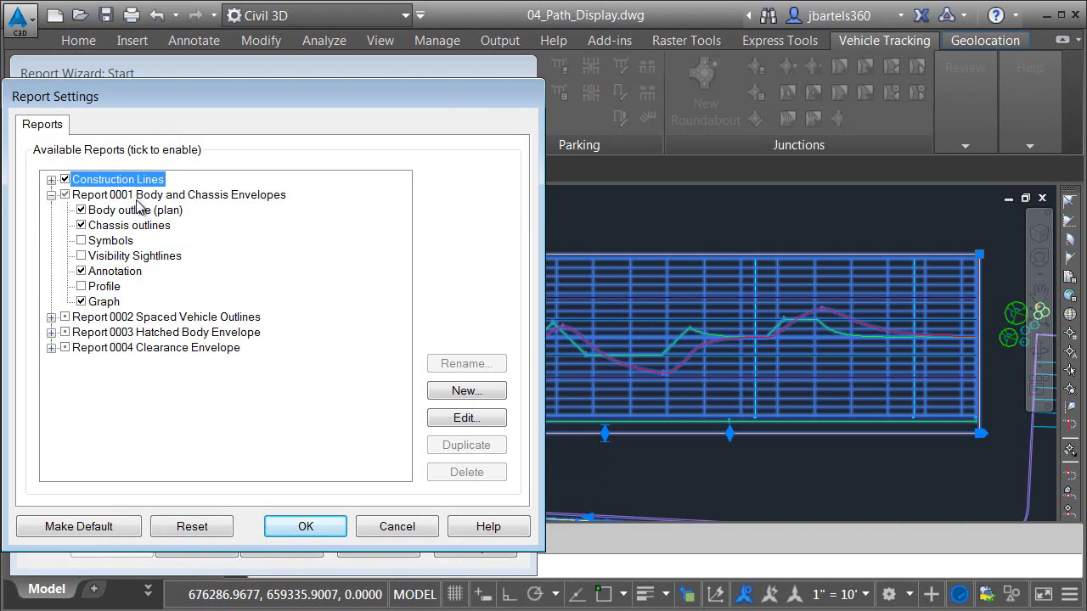
pyautogui.click(82, 302)
pyautogui.click(82, 287)
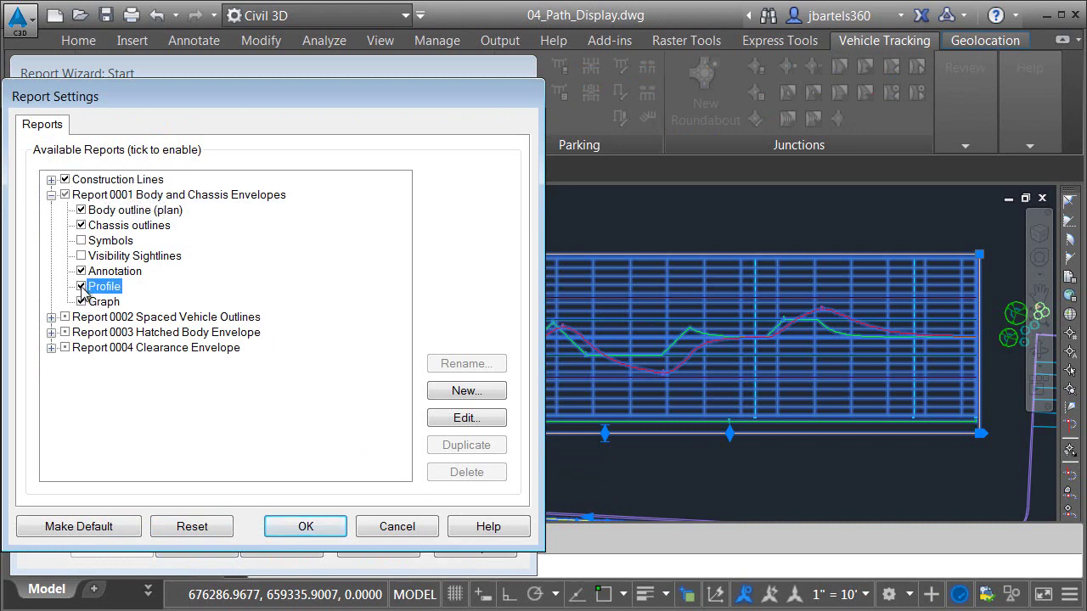
pyautogui.click(81, 302)
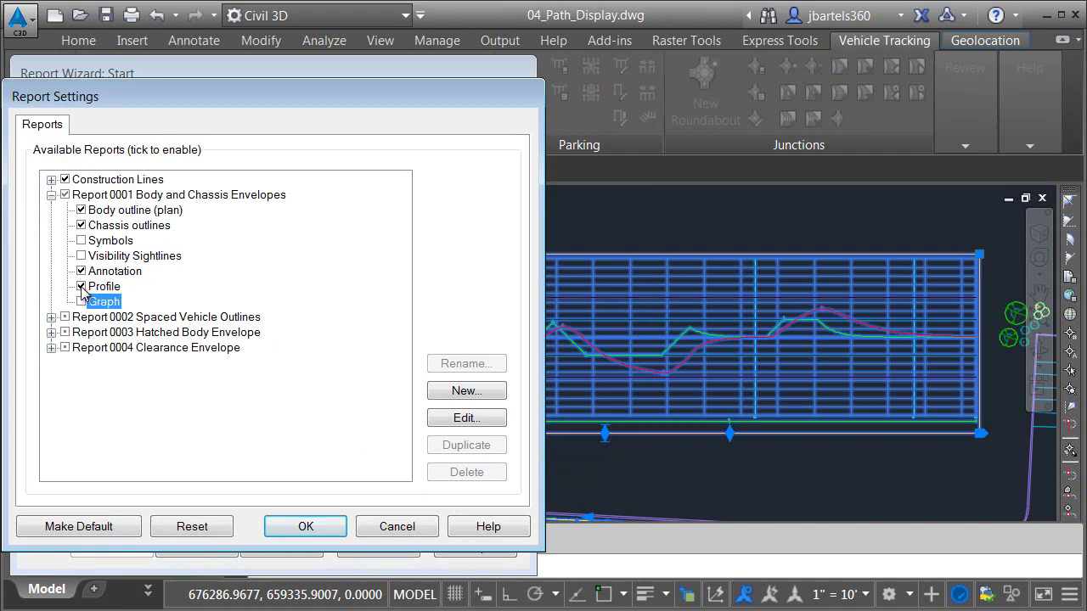
pyautogui.click(82, 287)
pyautogui.click(82, 302)
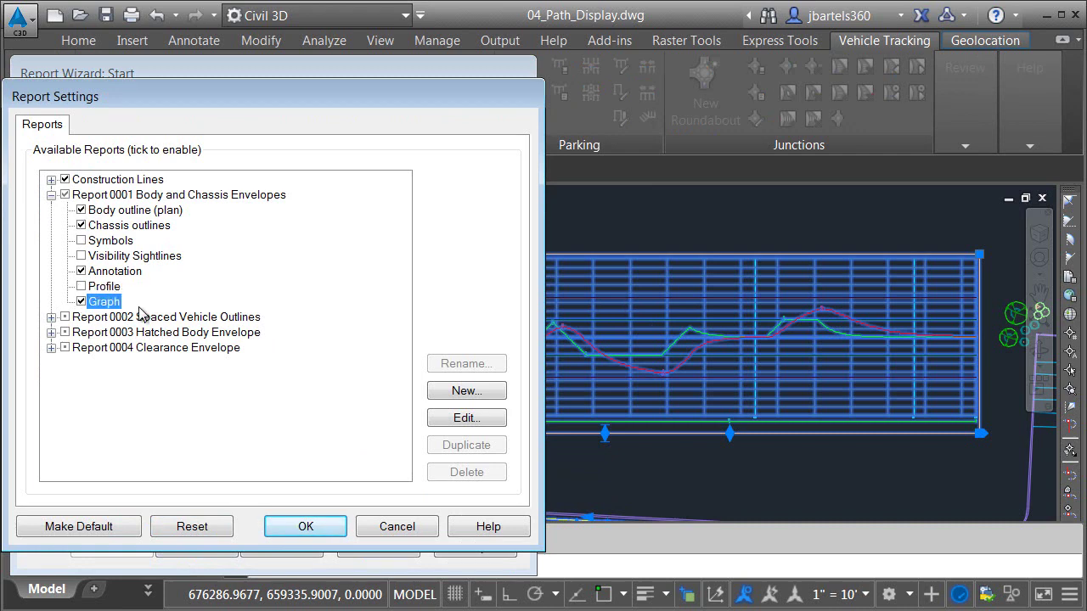
pyautogui.click(306, 527)
# Close the report wizard unchanged, pan to the path's bend beside the graph, and select the swept path
pyautogui.click(379, 546)
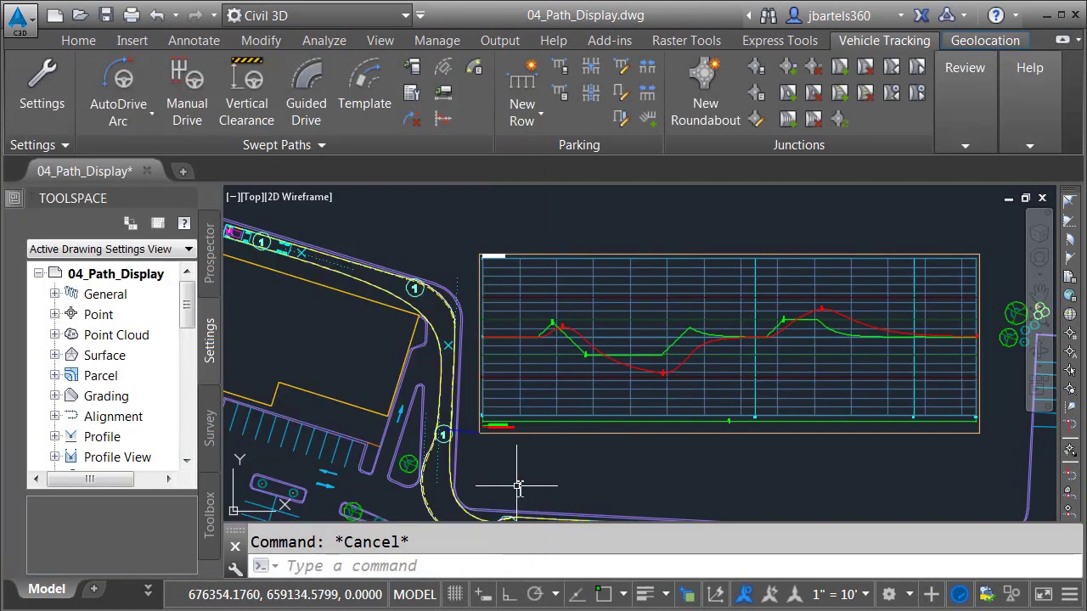
pyautogui.moveTo(512, 488); pyautogui.dragTo(620, 462, button='middle')
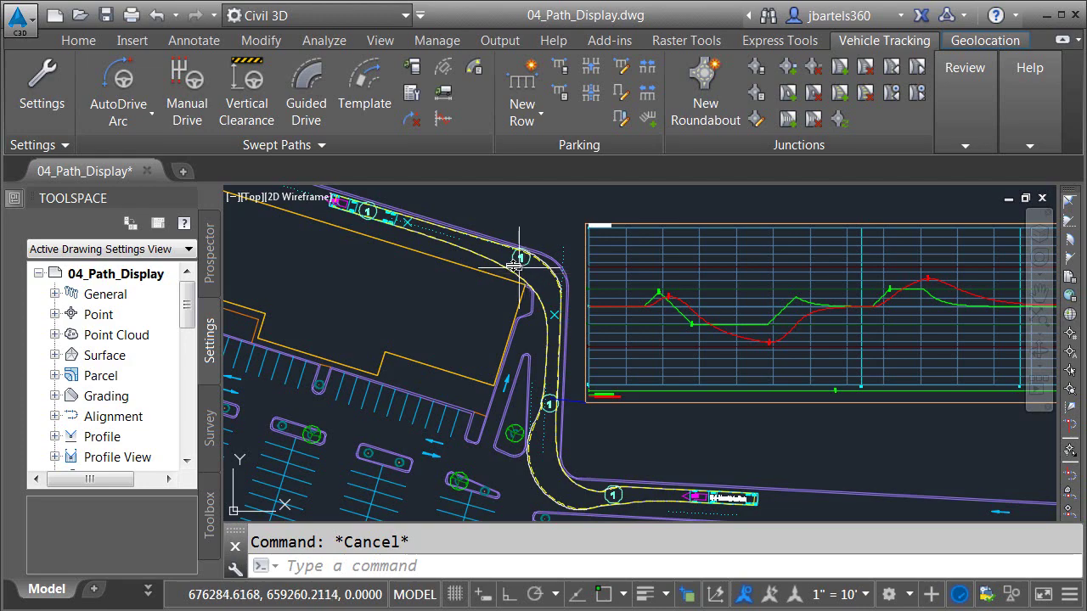
pyautogui.click(488, 257)
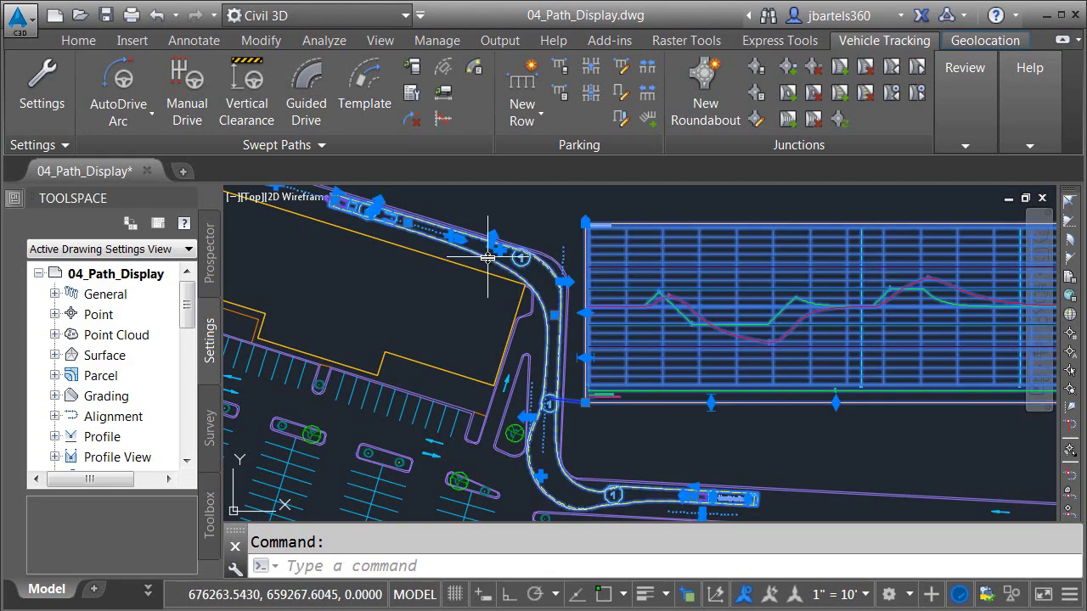
# Place a labelled vehicle body outline on the lower bend of the swept path
pyautogui.click(442, 75)
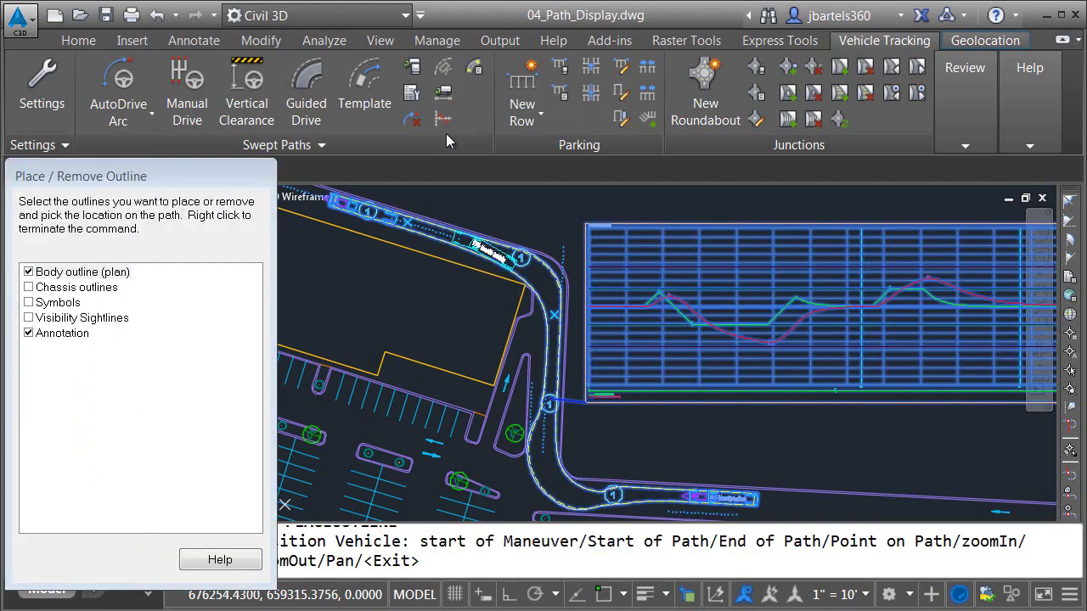
pyautogui.scroll(5, 546, 513)
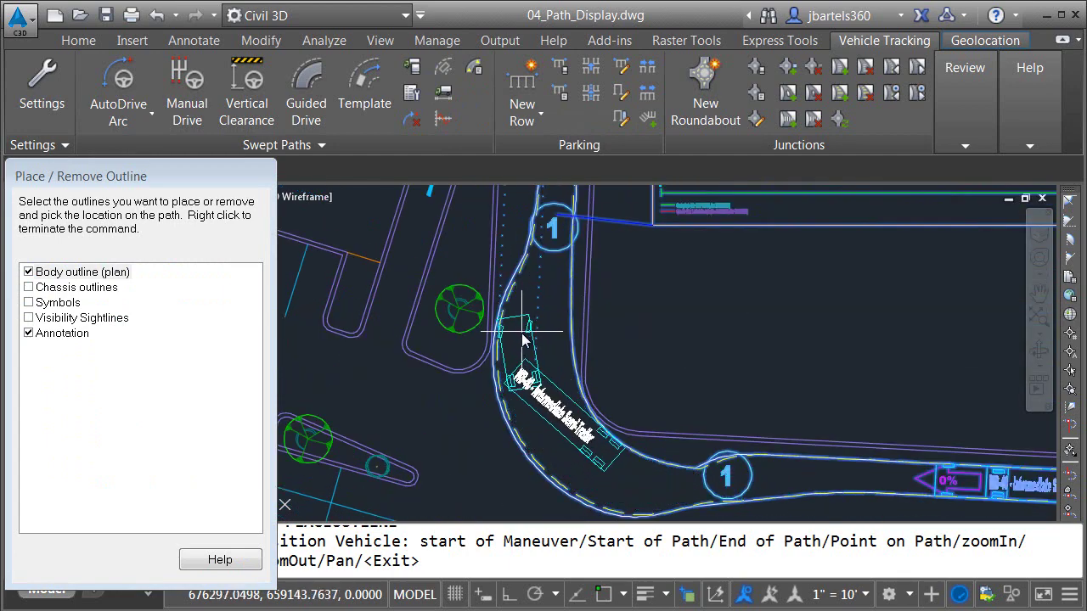
pyautogui.click(523, 344)
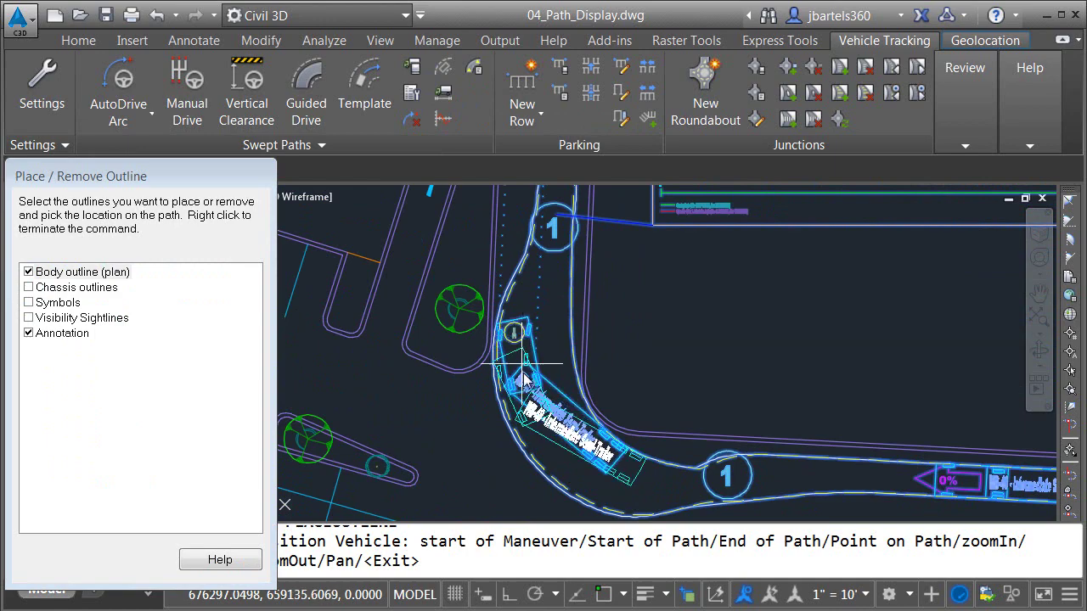
pyautogui.scroll(-3, 523, 365)
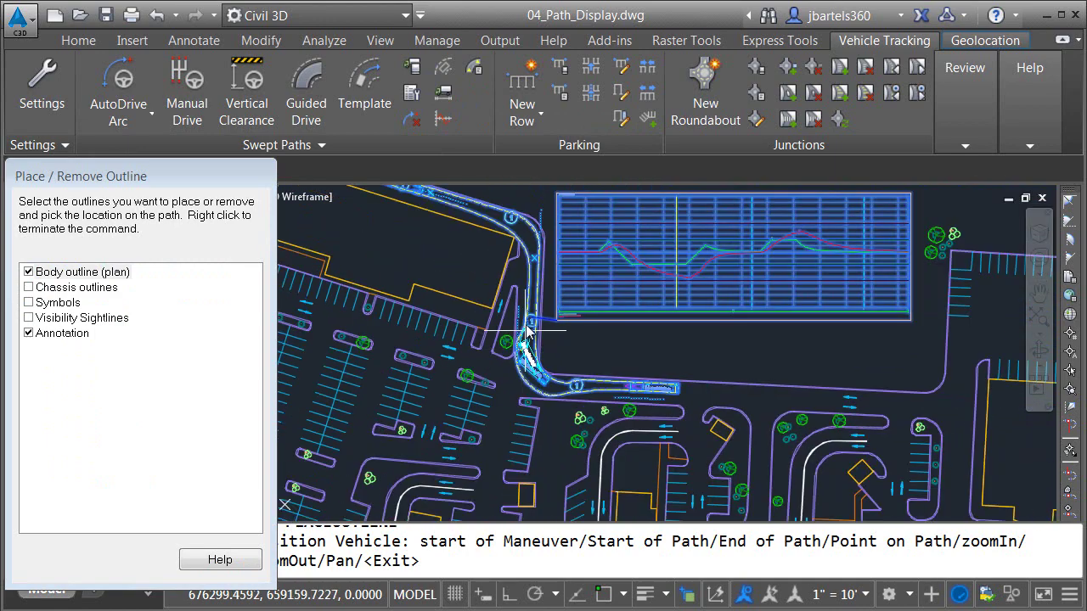
pyautogui.scroll(4, 509, 363)
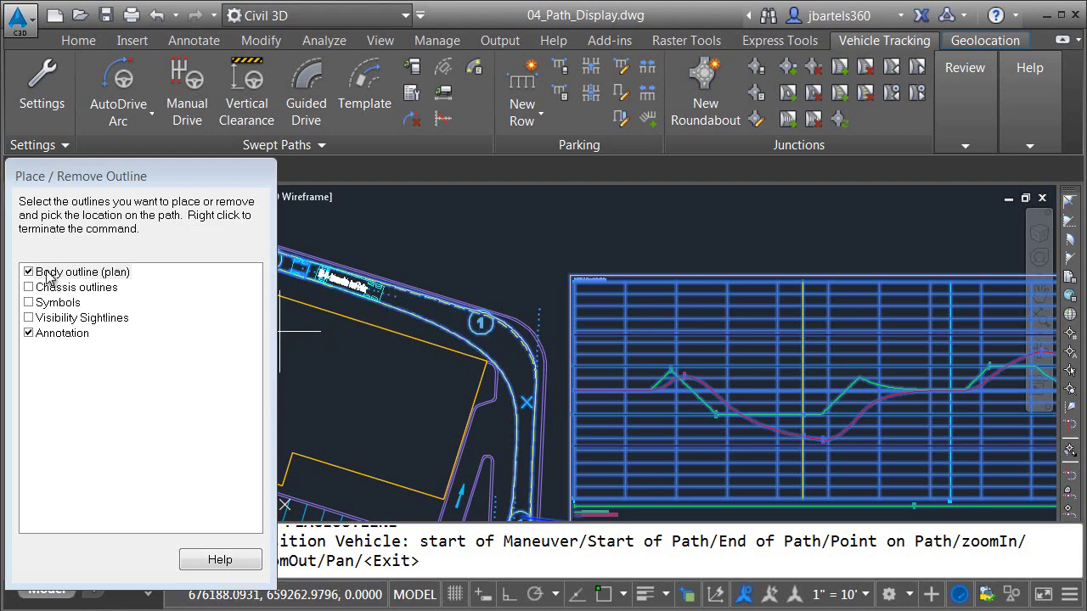
# With annotation off and chassis outlines on, place a body-and-chassis outline at the upper corner
pyautogui.click(29, 334)
pyautogui.click(29, 288)
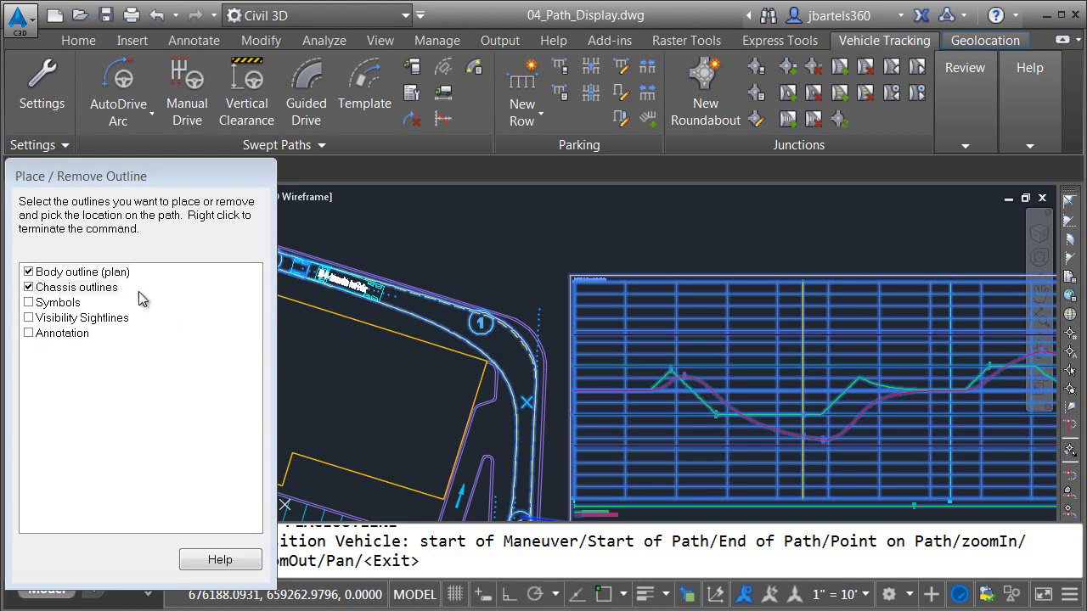
pyautogui.click(434, 333)
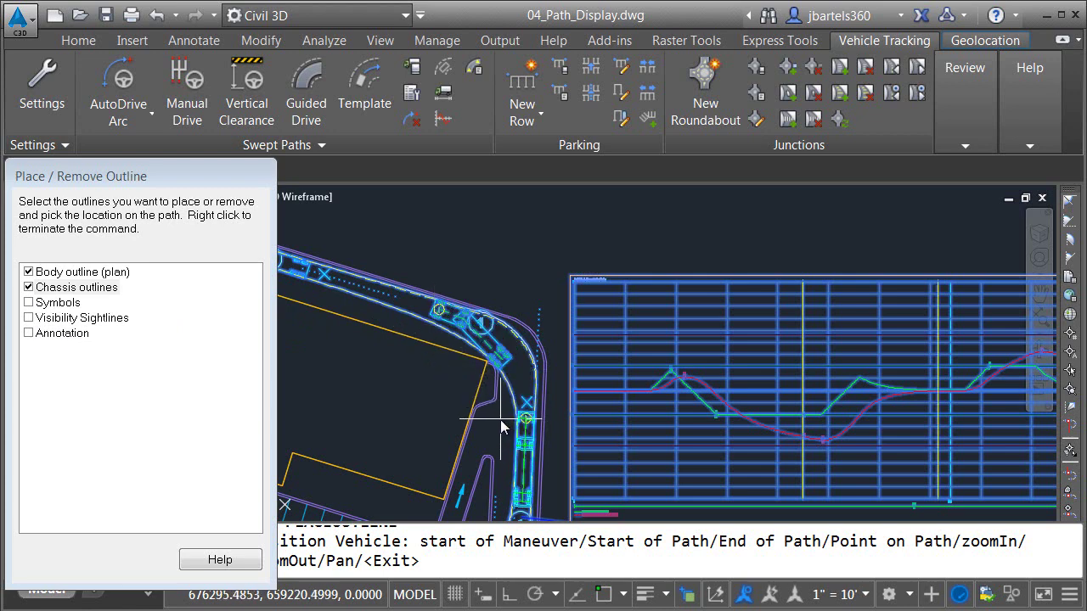
pyautogui.press('Escape')
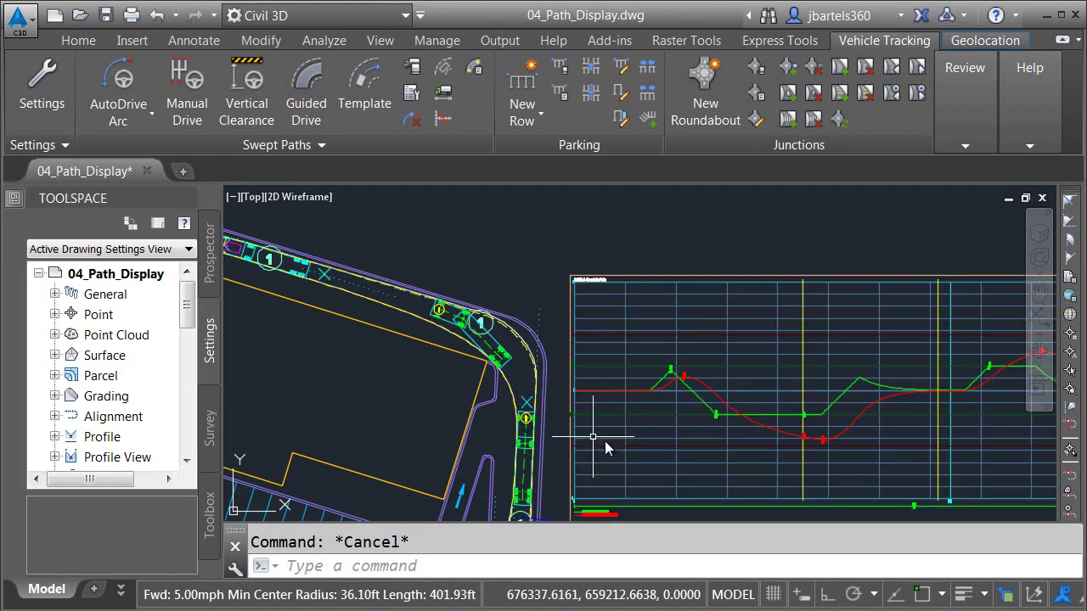
# Pan toward the road intersection and select the swept path with its two outlines and profile graph
pyautogui.moveTo(721, 437)
pyautogui.mouseDown(button='middle')
pyautogui.moveTo(664, 334)
pyautogui.moveTo(482, 459)
pyautogui.mouseUp(button='middle')
pyautogui.scroll(4, 481, 459)
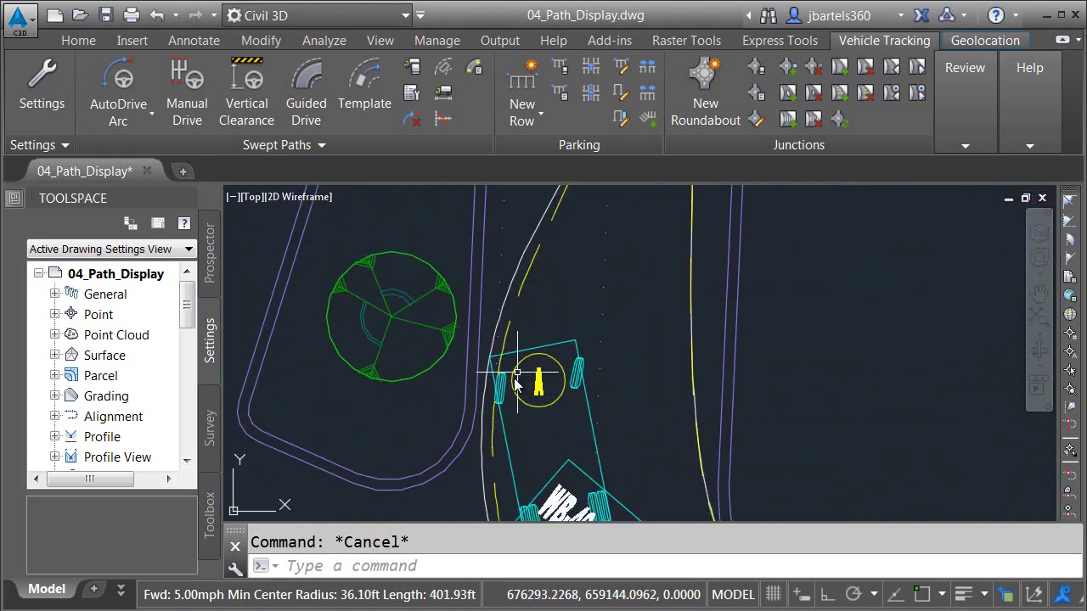
pyautogui.scroll(-4, 540, 426)
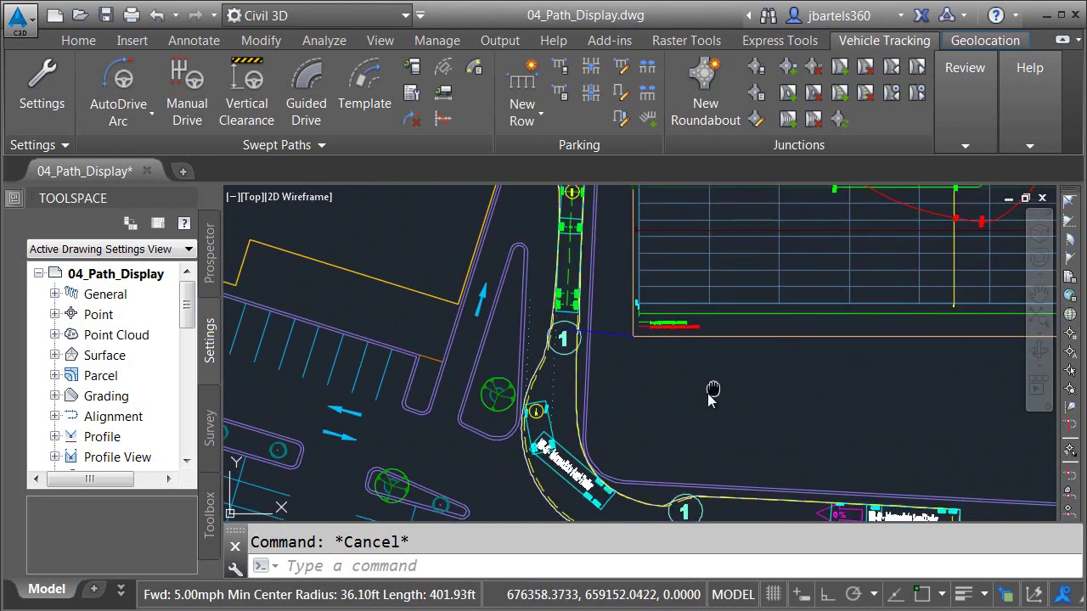
pyautogui.scroll(3, 711, 394)
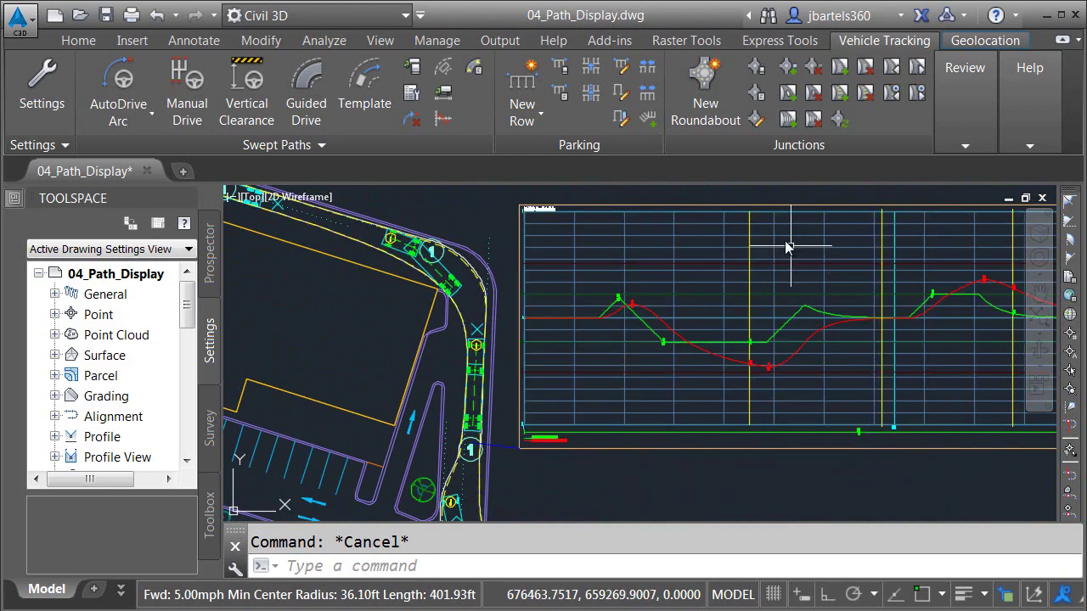
pyautogui.scroll(6, 743, 221)
pyautogui.scroll(-6, 732, 241)
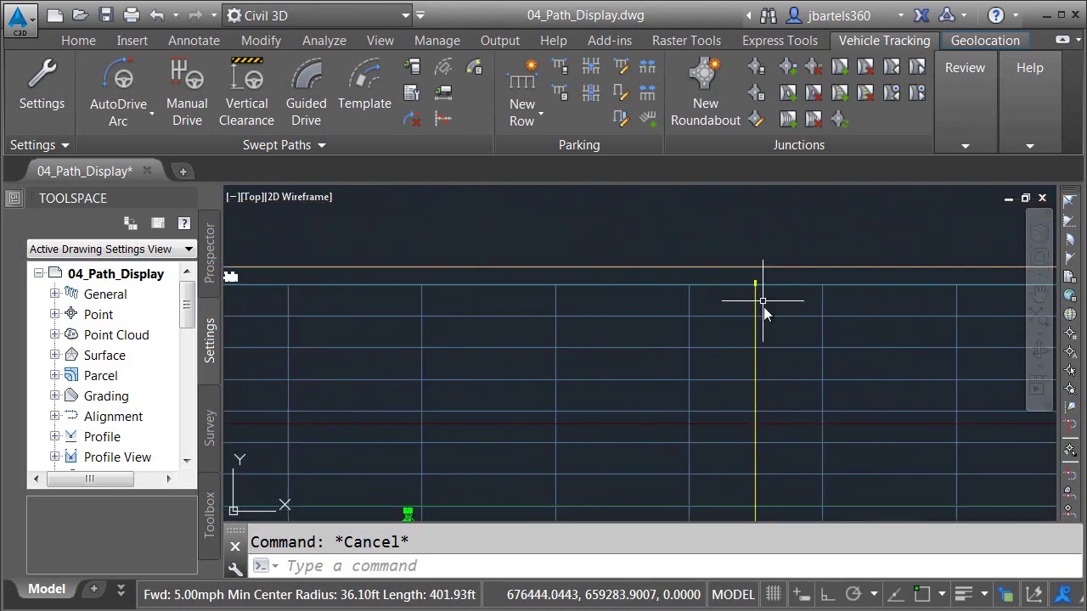
pyautogui.scroll(1, 751, 382)
pyautogui.scroll(-1, 733, 359)
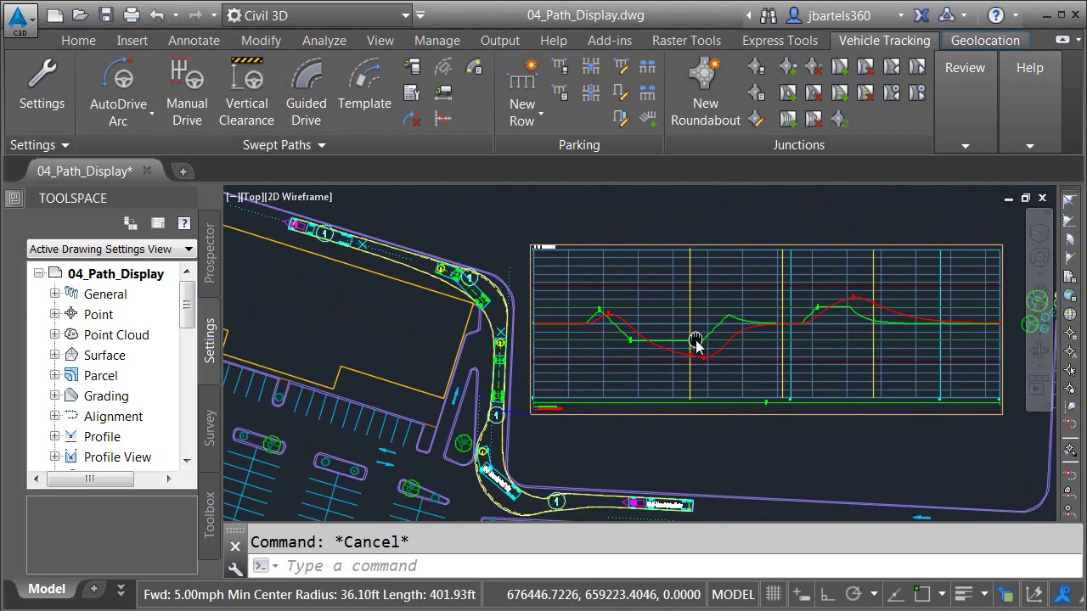
pyautogui.click(551, 367)
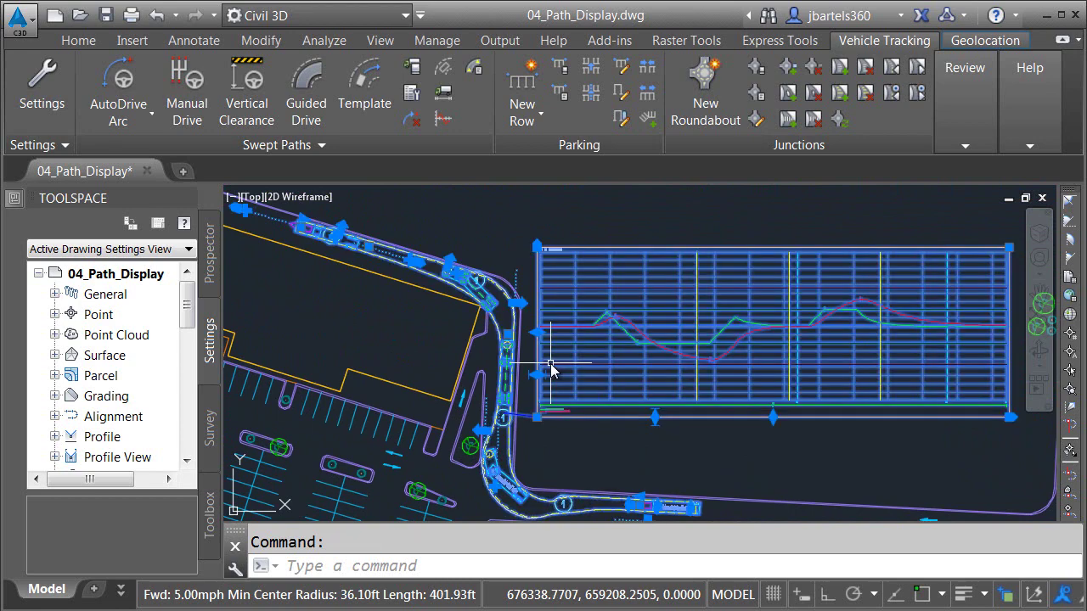
# Turn off Graph under Report 0001 in the Report Wizard's advanced settings, then deselect and recentre the plan
pyautogui.click(412, 95)
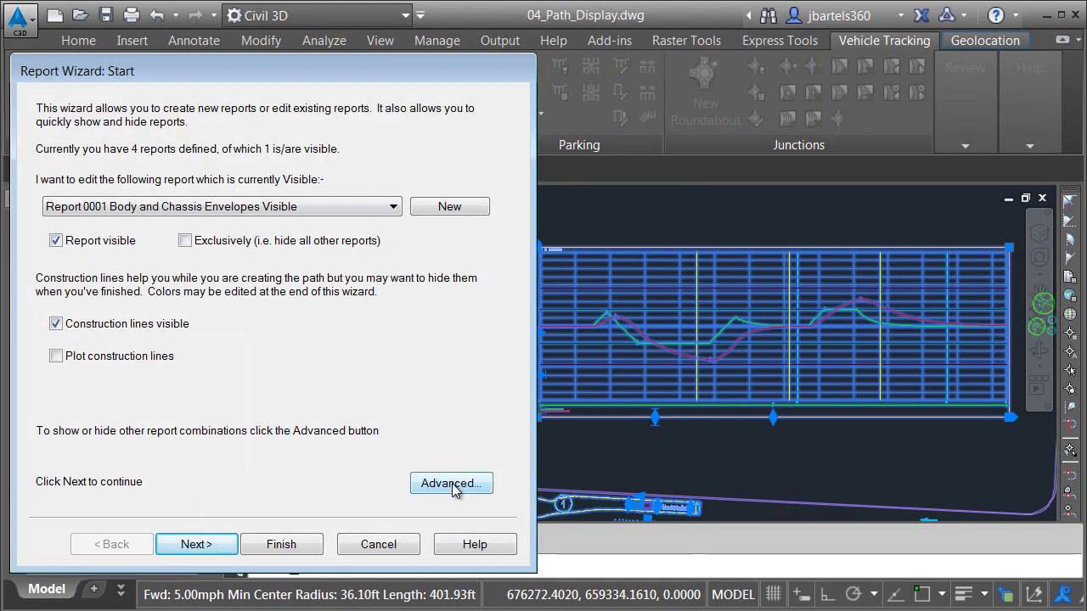
pyautogui.click(451, 483)
pyautogui.click(82, 299)
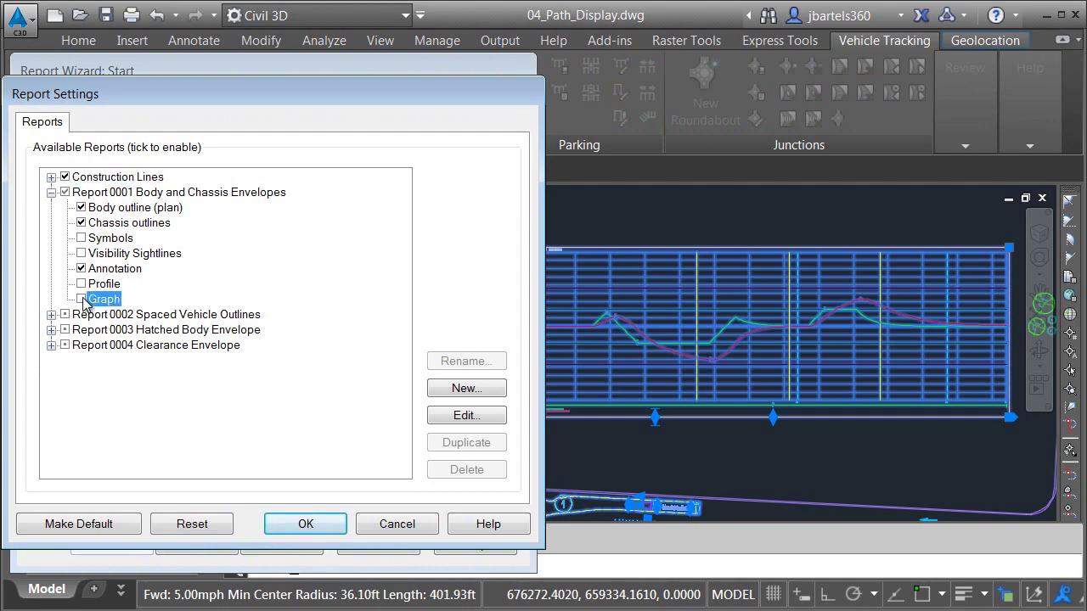
pyautogui.click(298, 526)
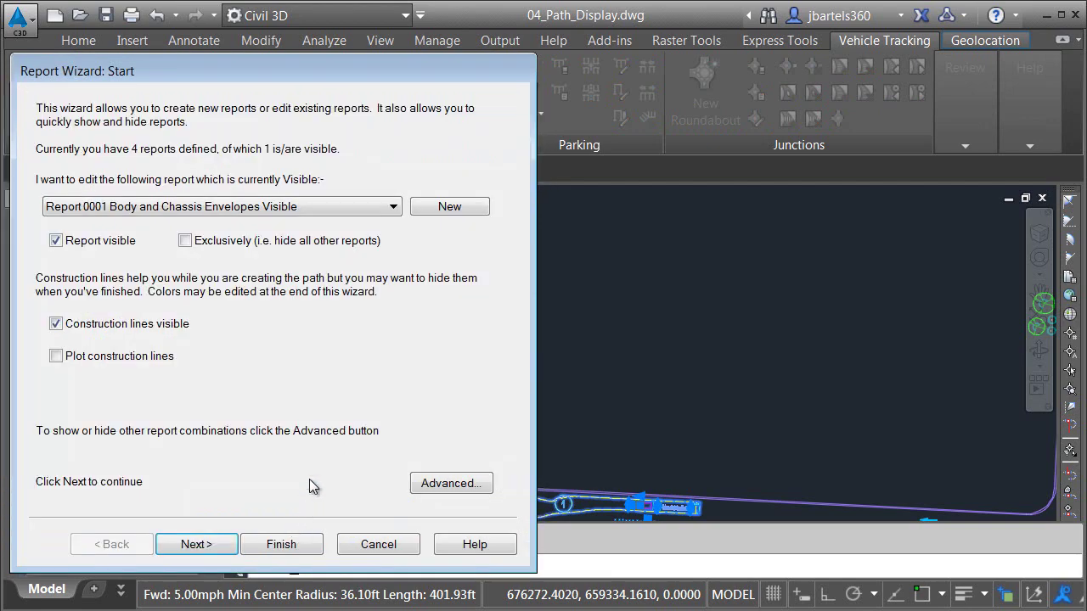
pyautogui.click(281, 545)
pyautogui.press('Escape')
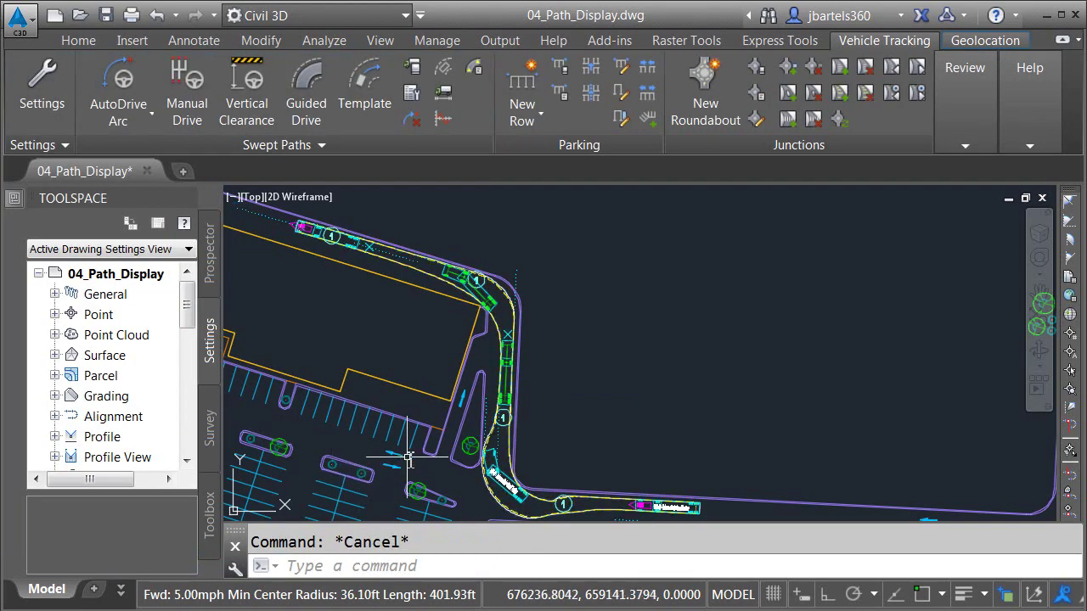
pyautogui.moveTo(408, 454); pyautogui.dragTo(499, 460, button='middle')
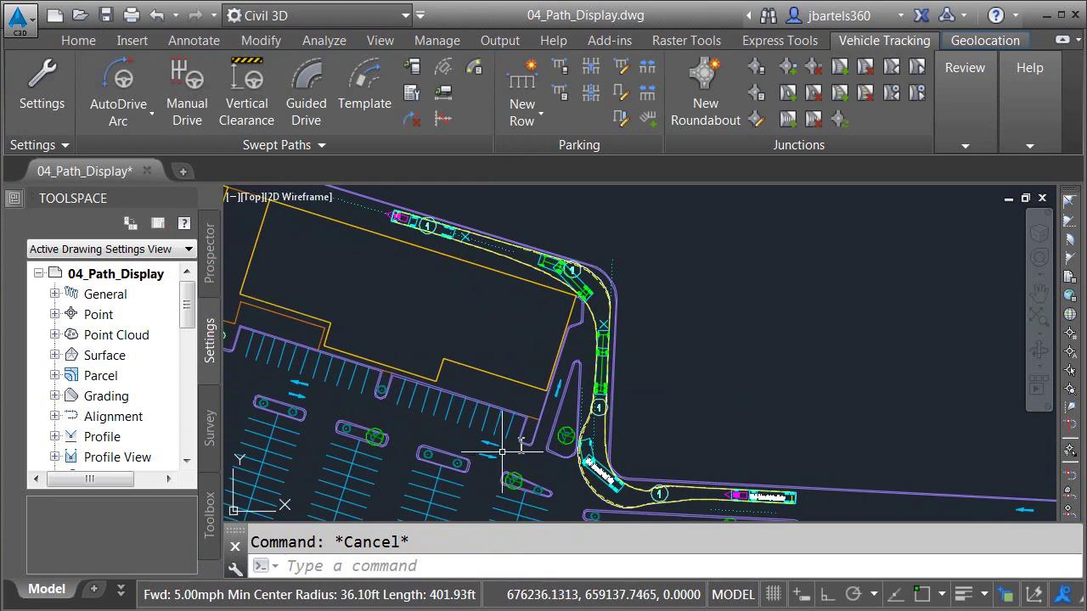
pyautogui.click(597, 312)
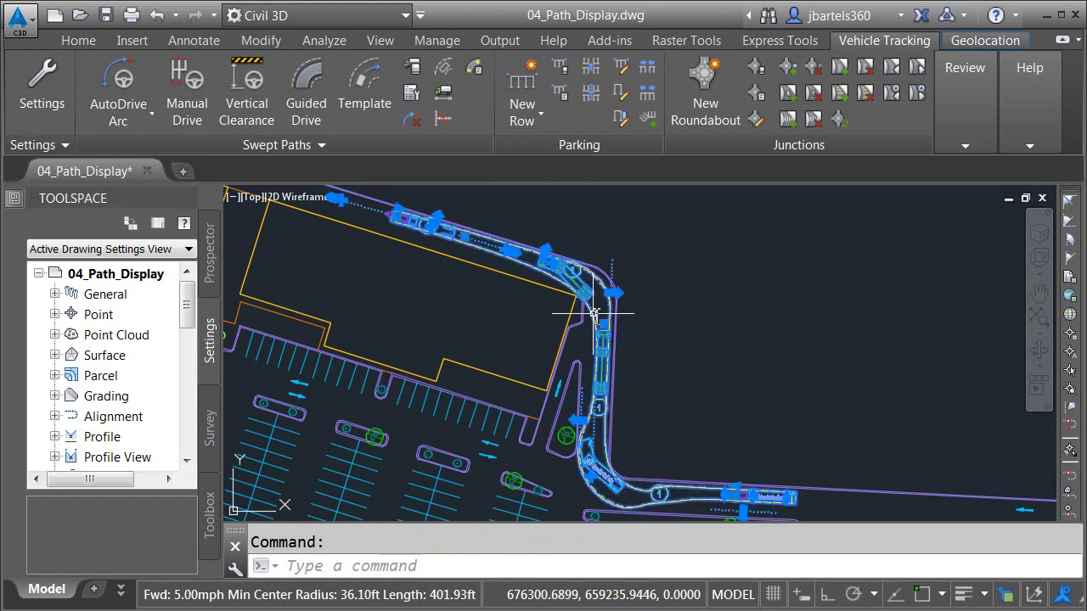
pyautogui.click(442, 73)
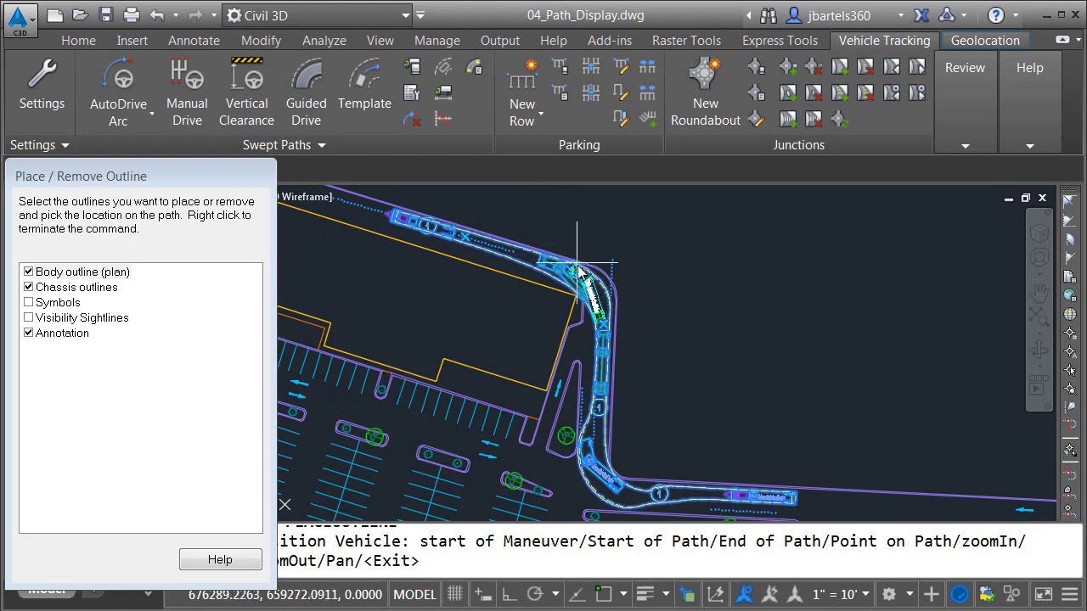
pyautogui.scroll(5, 604, 340)
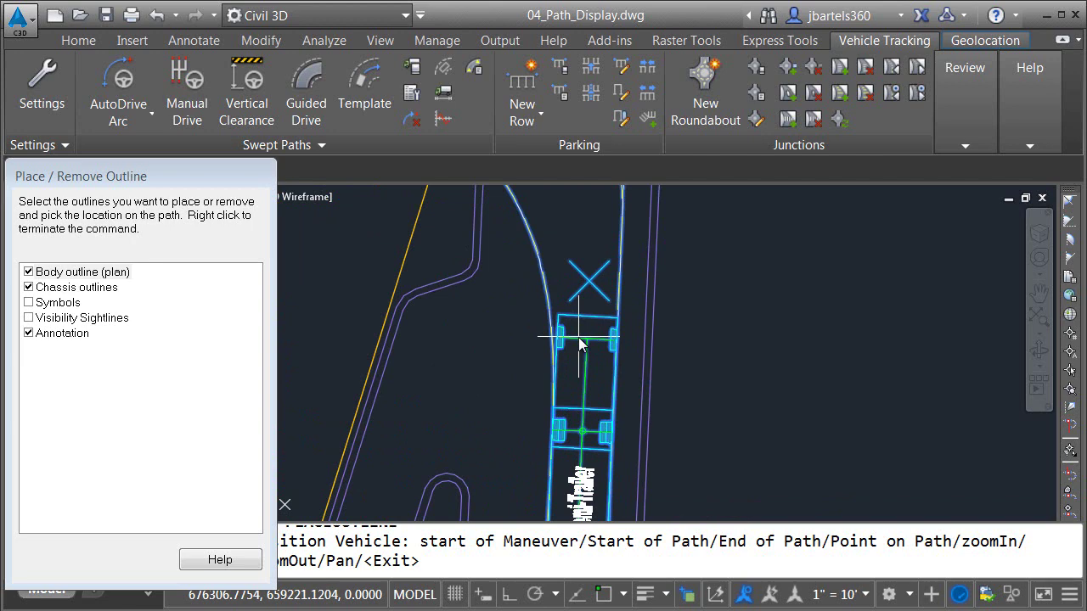
pyautogui.rightClick(568, 255)
pyautogui.press('Escape')
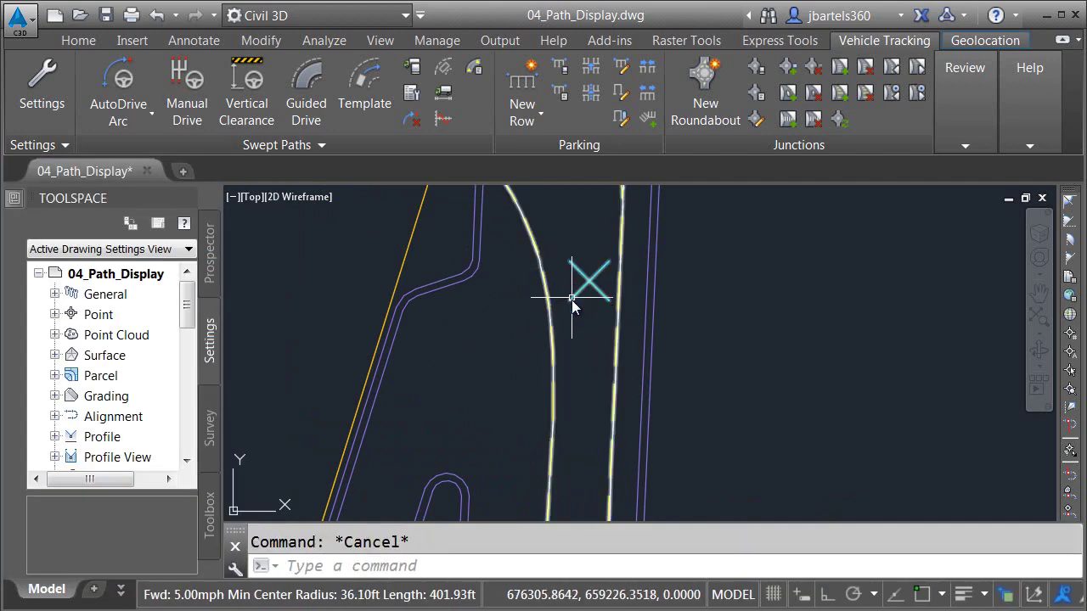
pyautogui.scroll(-3, 572, 300)
pyautogui.scroll(-3, 567, 327)
pyautogui.scroll(1, 575, 320)
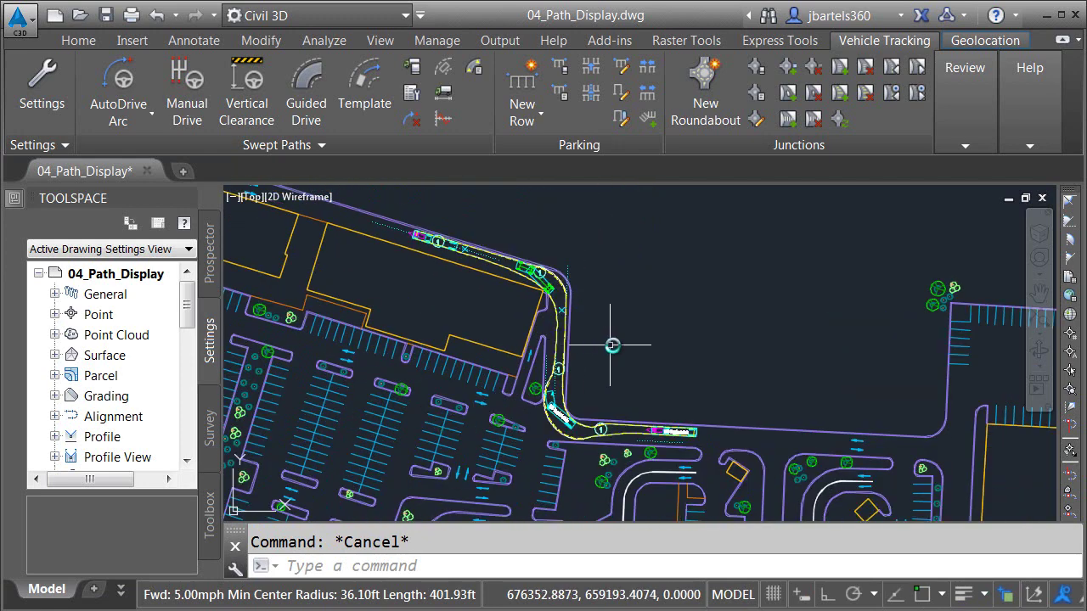
pyautogui.moveTo(611, 342); pyautogui.dragTo(672, 340, button='middle')
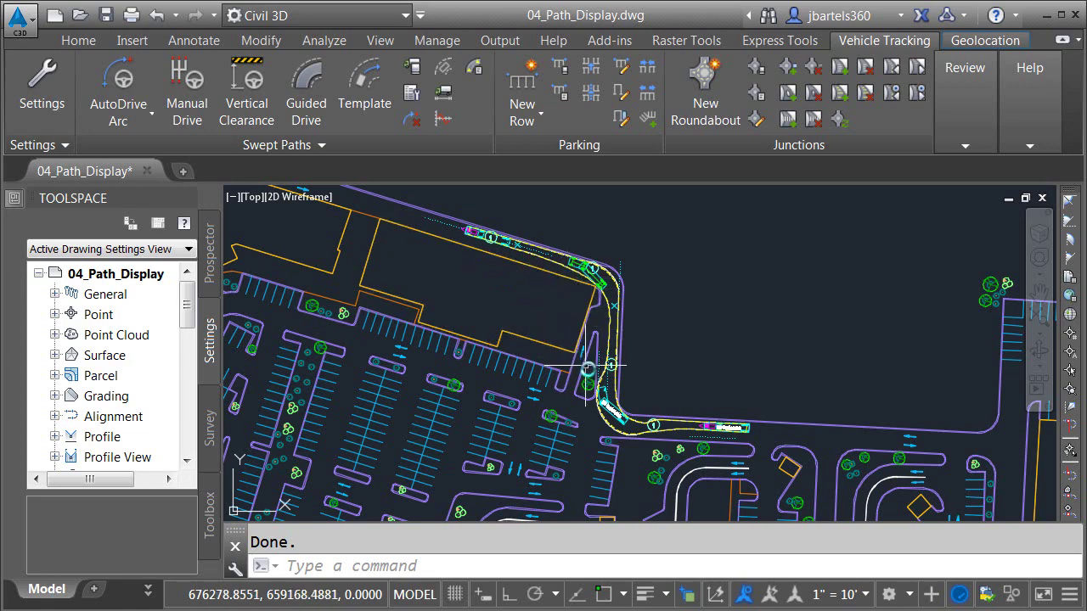
pyautogui.scroll(5, 658, 416)
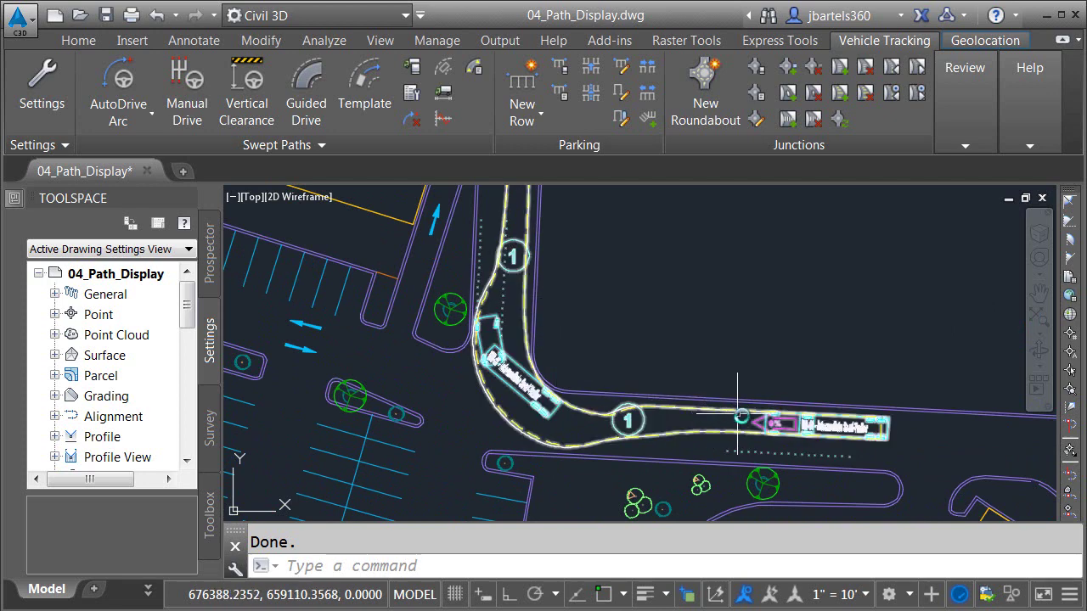
pyautogui.click(526, 288)
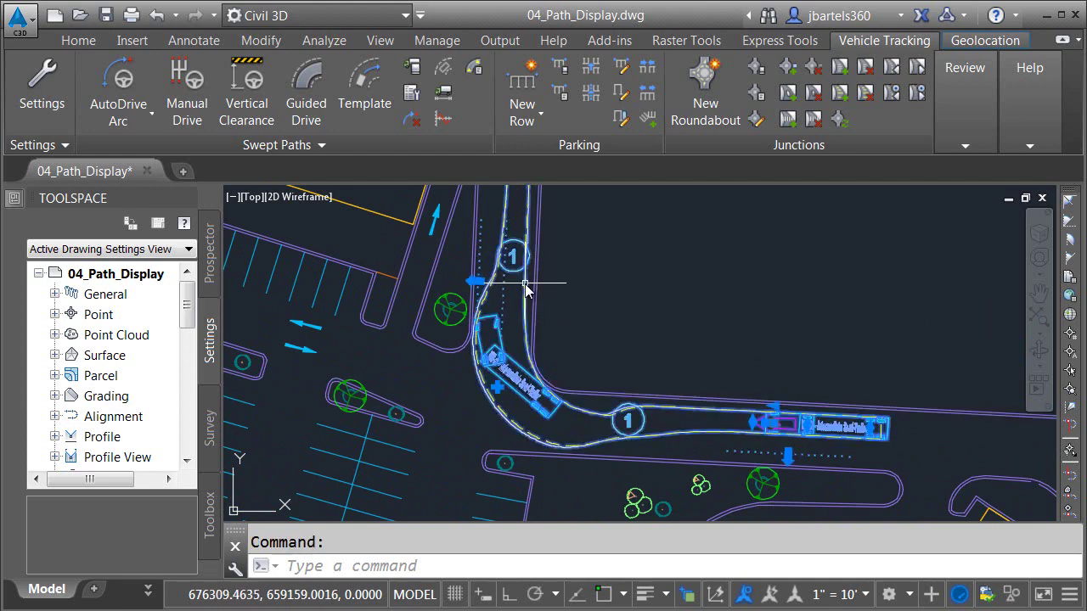
pyautogui.click(414, 95)
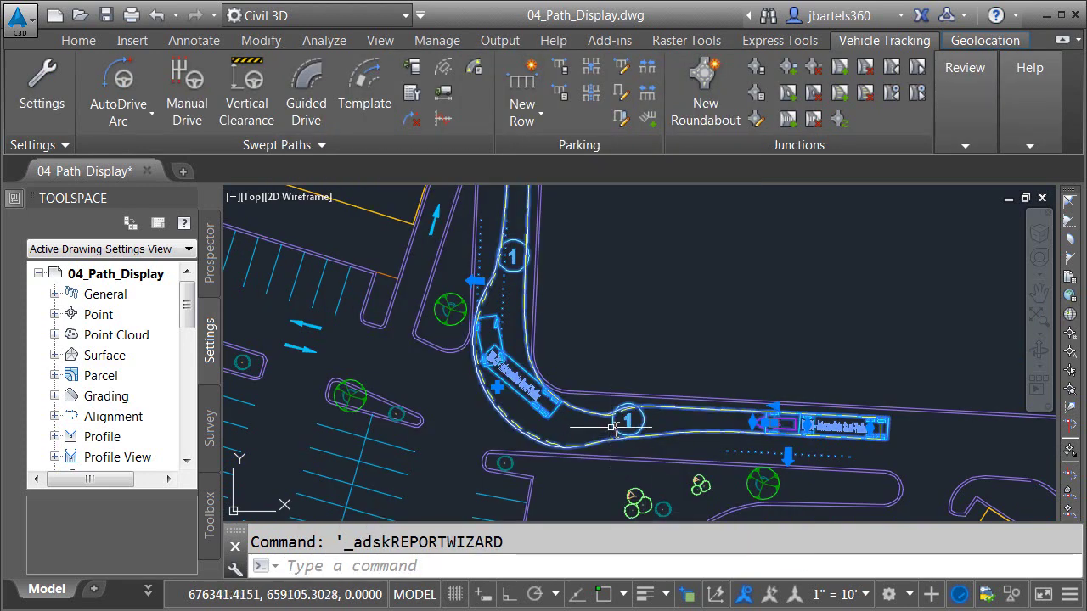
pyautogui.press('Escape')
pyautogui.scroll(-5, 632, 400)
pyautogui.moveTo(643, 351); pyautogui.dragTo(685, 430, button='middle')
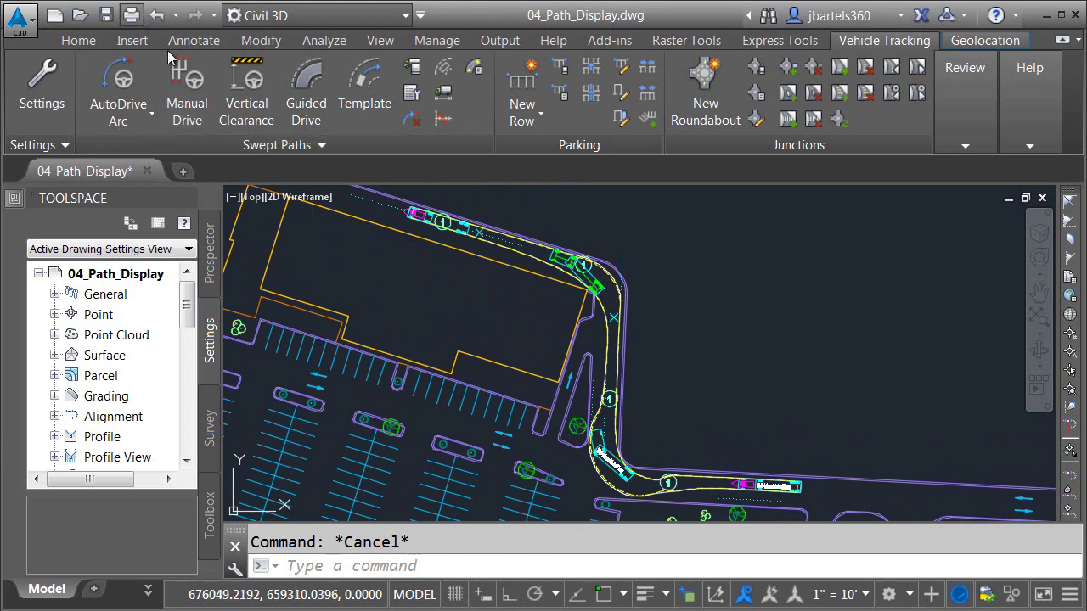
# Set the plotter to DWG To PDF.pc3 and plot a window picked around the parking lot
pyautogui.hotkey('ctrl', 'p')
pyautogui.click(387, 157)
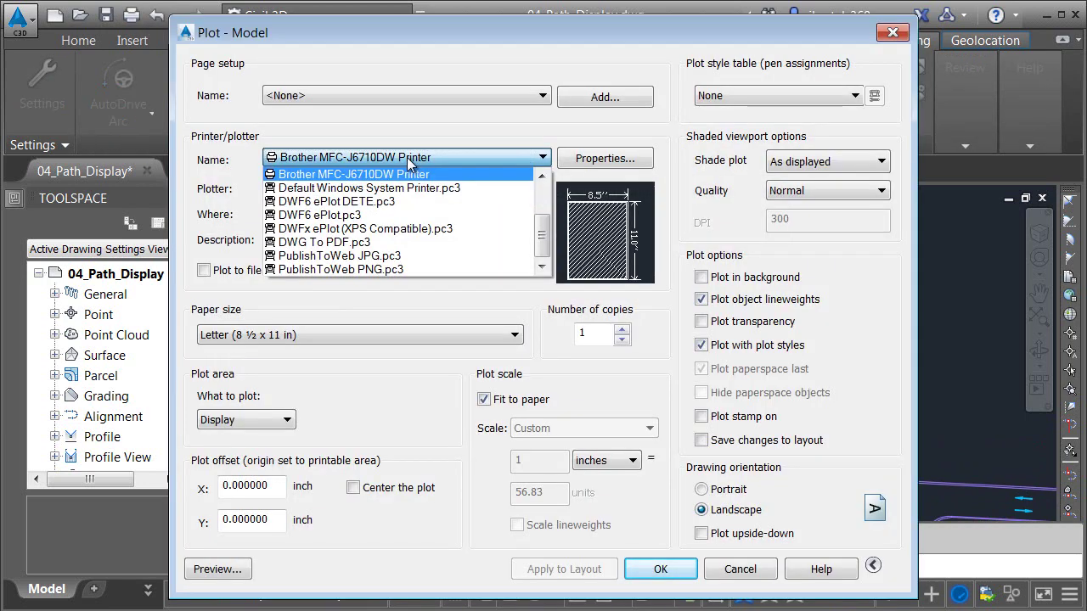
pyautogui.click(377, 242)
pyautogui.click(287, 420)
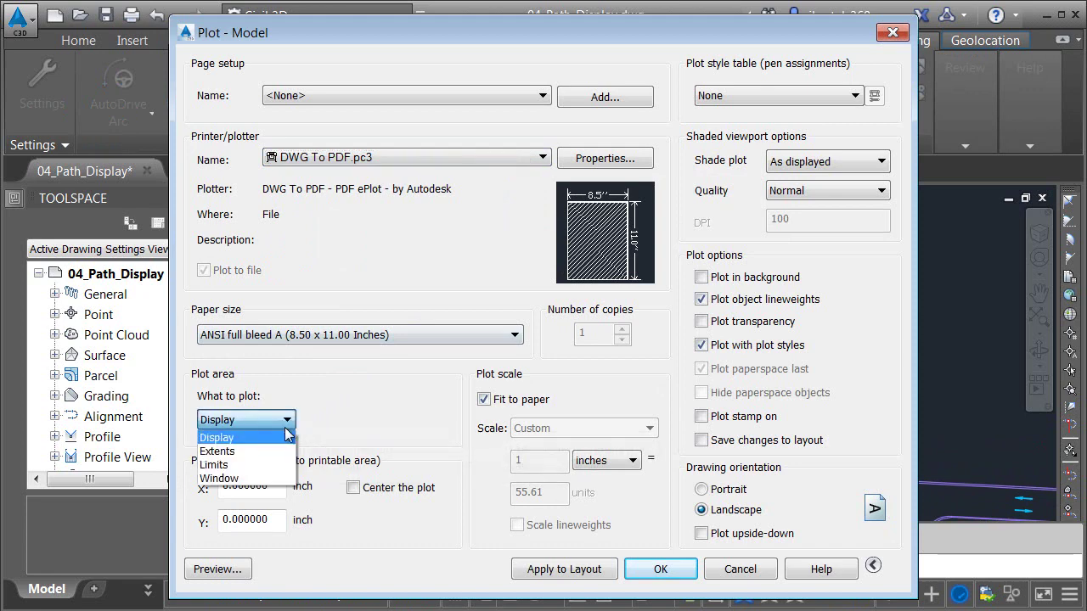
pyautogui.click(219, 478)
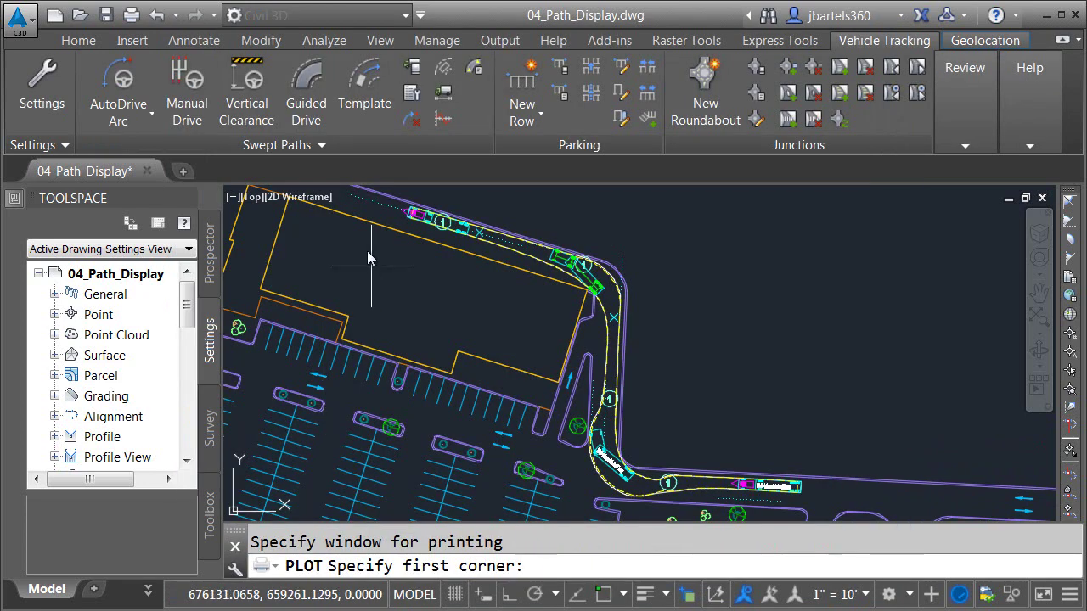
pyautogui.click(373, 200)
pyautogui.click(828, 518)
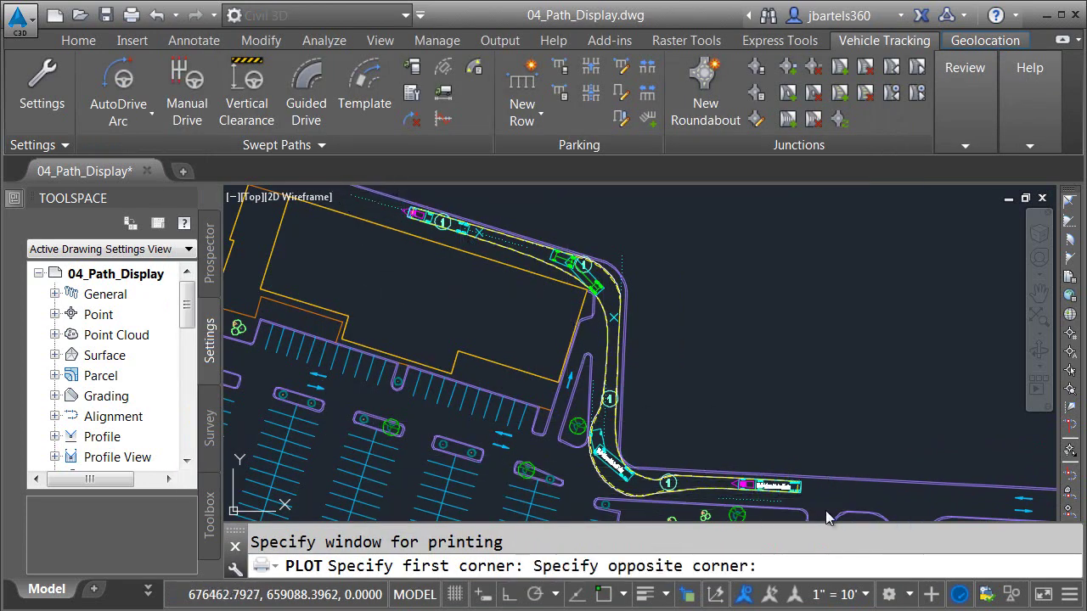
# Centre the plot, use monochrome.ctb for this layout only, and save 04_Path_Display-Model.pdf
pyautogui.click(353, 489)
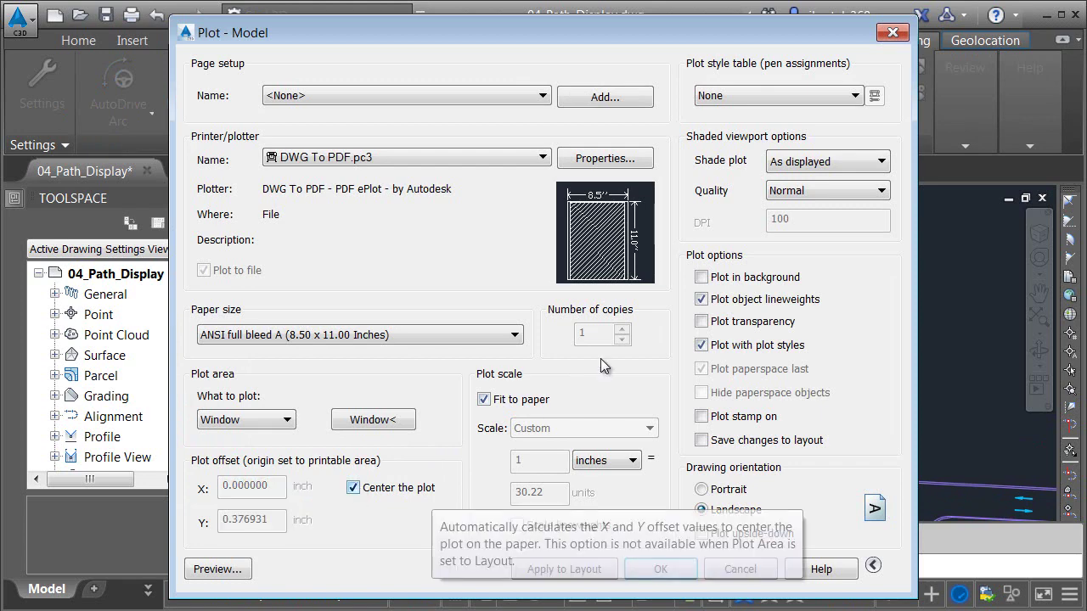
pyautogui.click(853, 95)
pyautogui.click(769, 196)
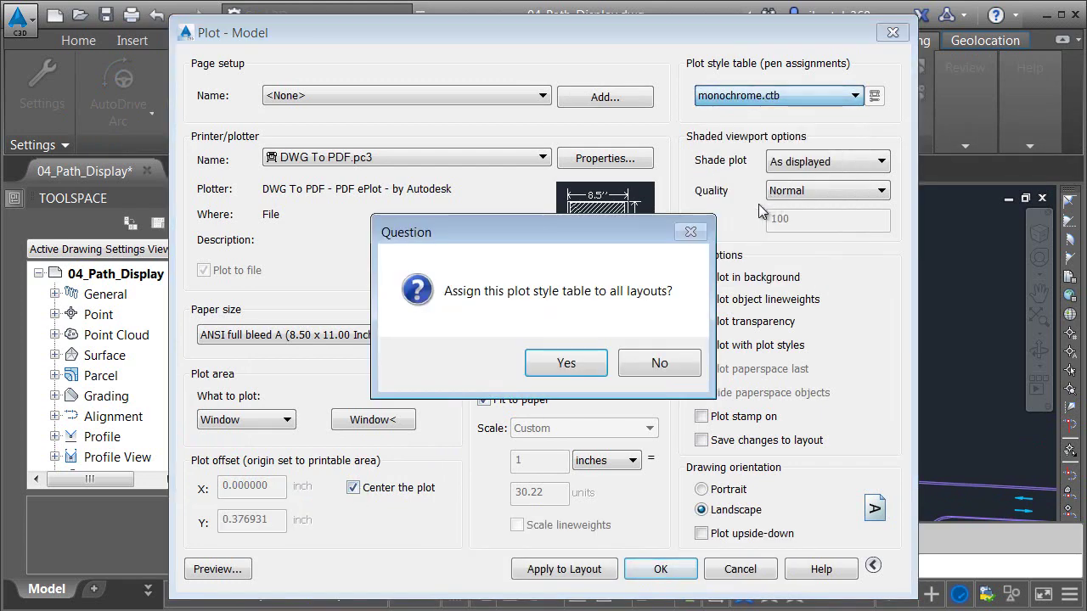
pyautogui.click(635, 367)
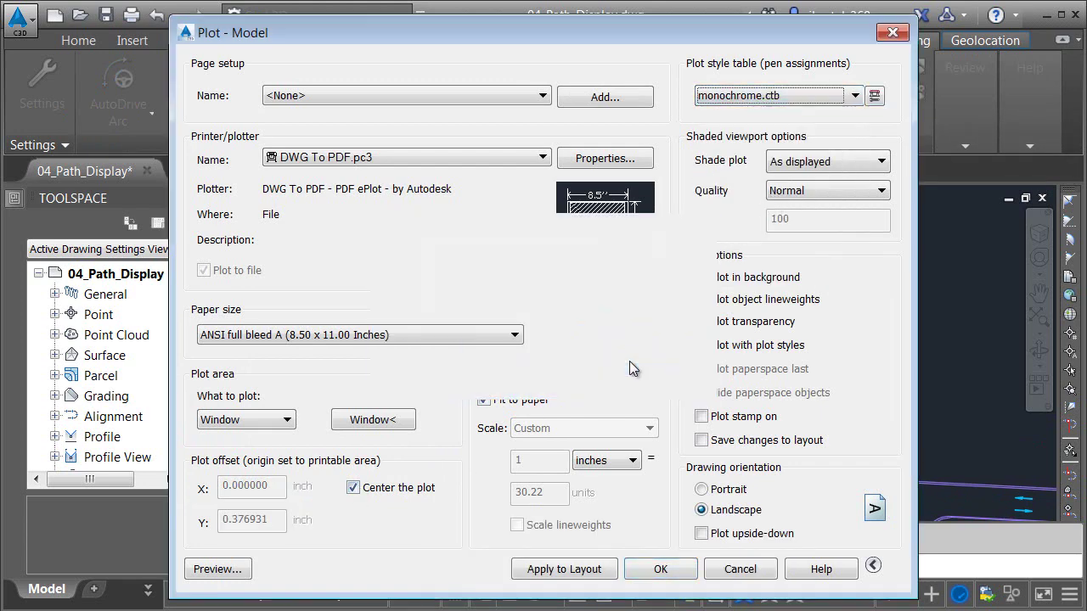
pyautogui.click(660, 570)
pyautogui.click(859, 446)
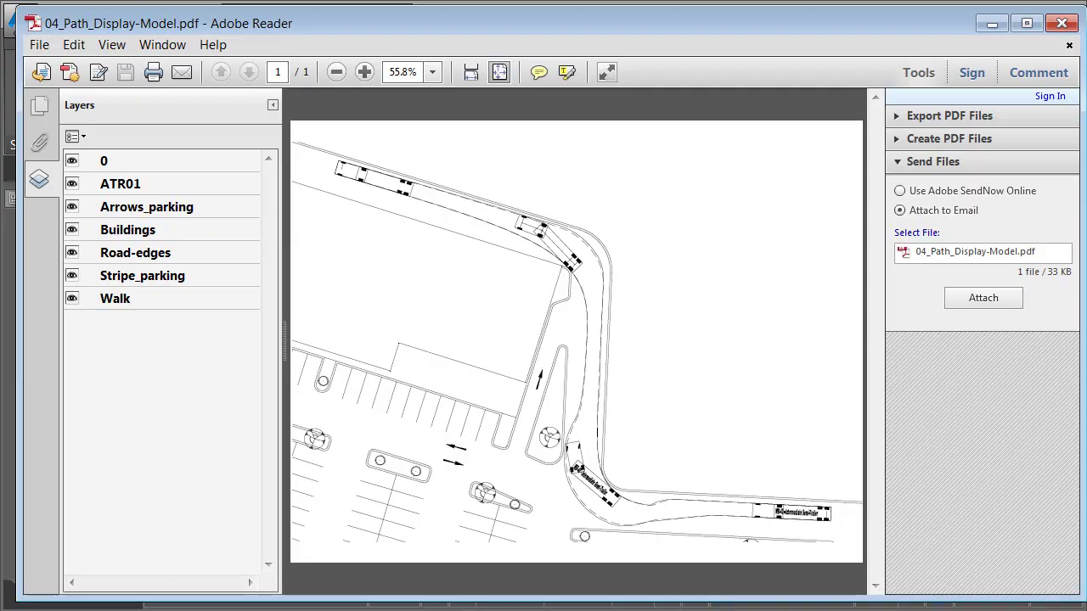